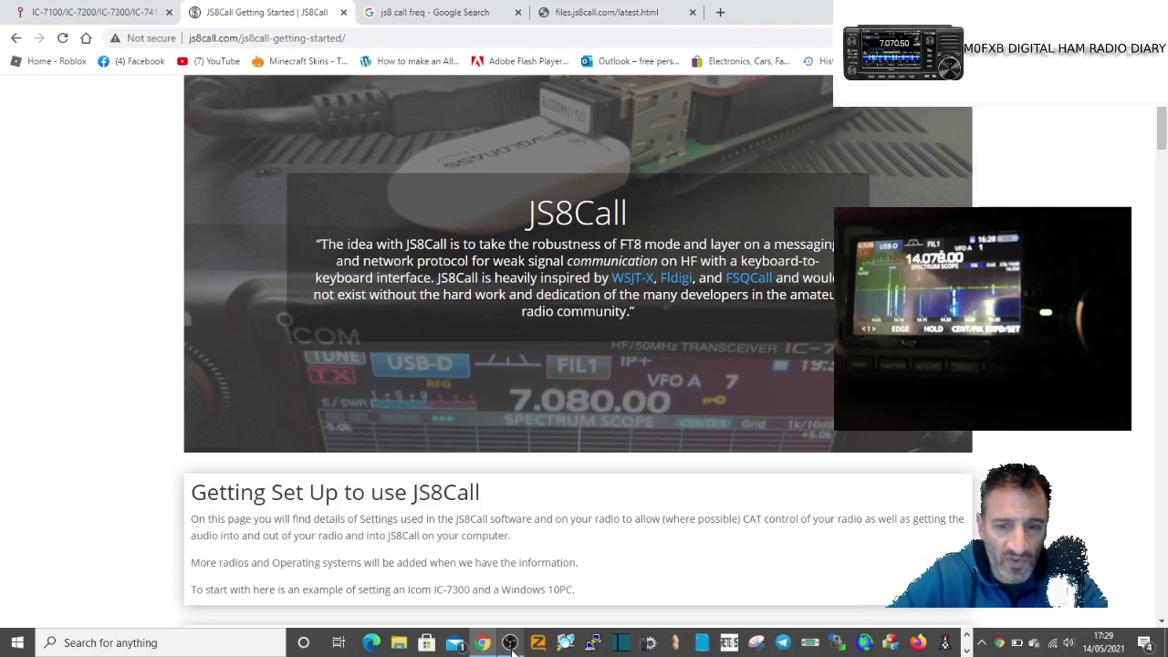
Scroll the guide to the Device Manager example listing the CP210x bridge under Ports (COM & LPT)
click(1160, 623)
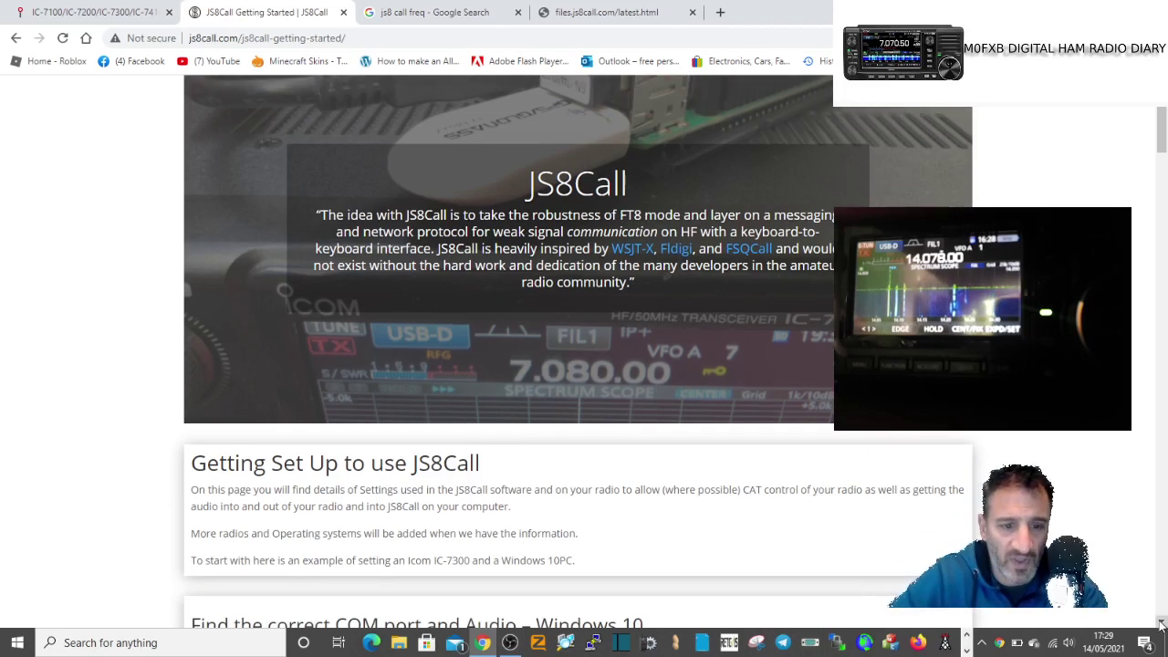
click(1160, 623)
click(1160, 623)
click(1160, 623)
click(1160, 624)
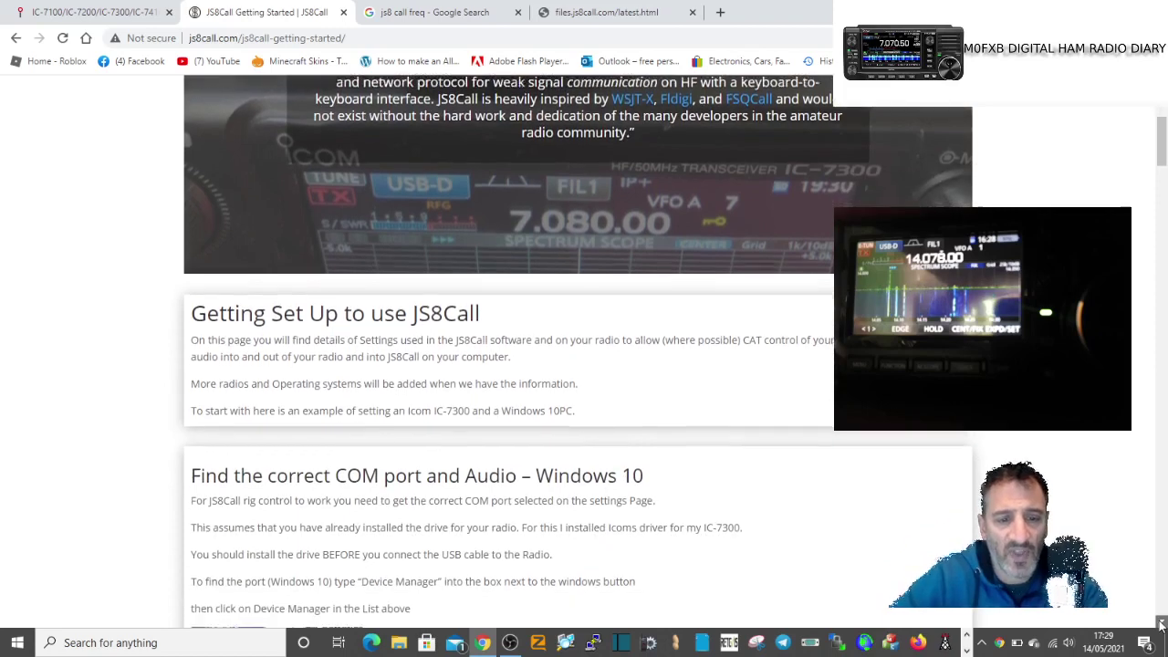
click(1160, 623)
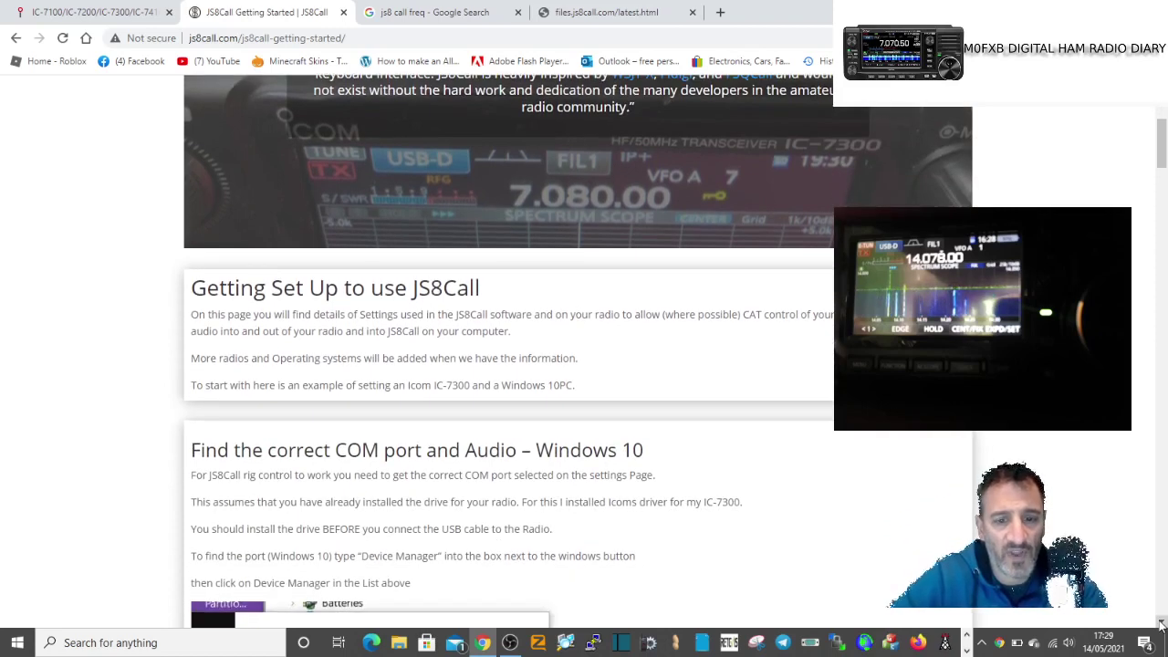
click(1161, 623)
click(1161, 624)
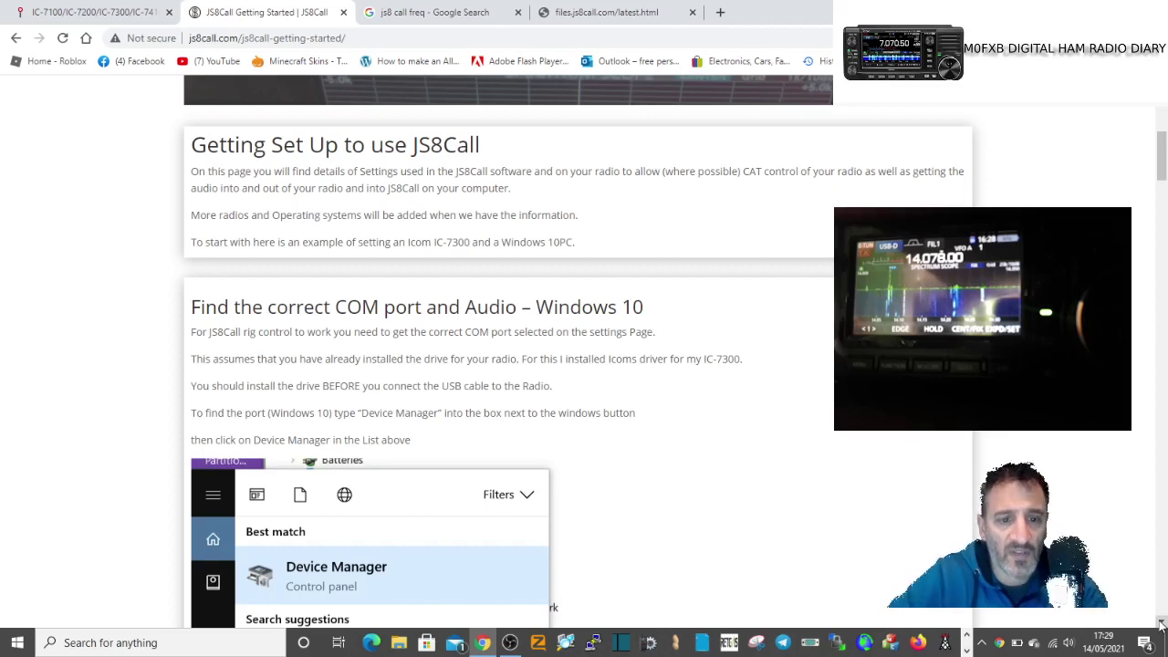
click(1161, 623)
click(1160, 623)
click(1160, 623)
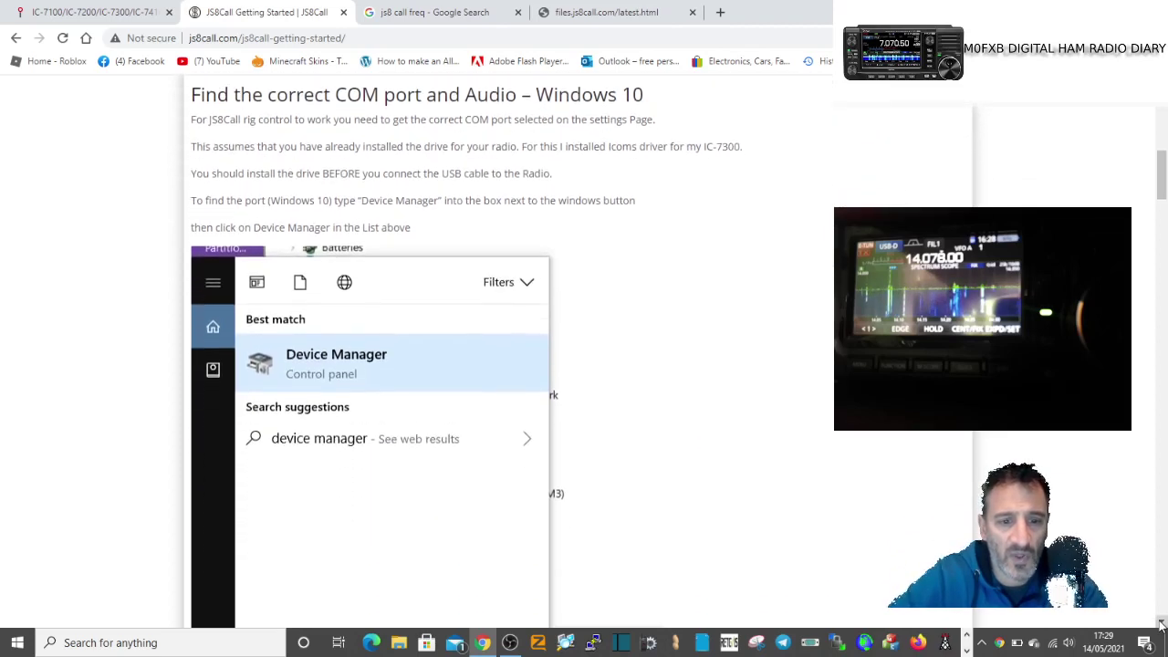
click(1161, 623)
click(1160, 623)
click(1160, 623)
click(1160, 623)
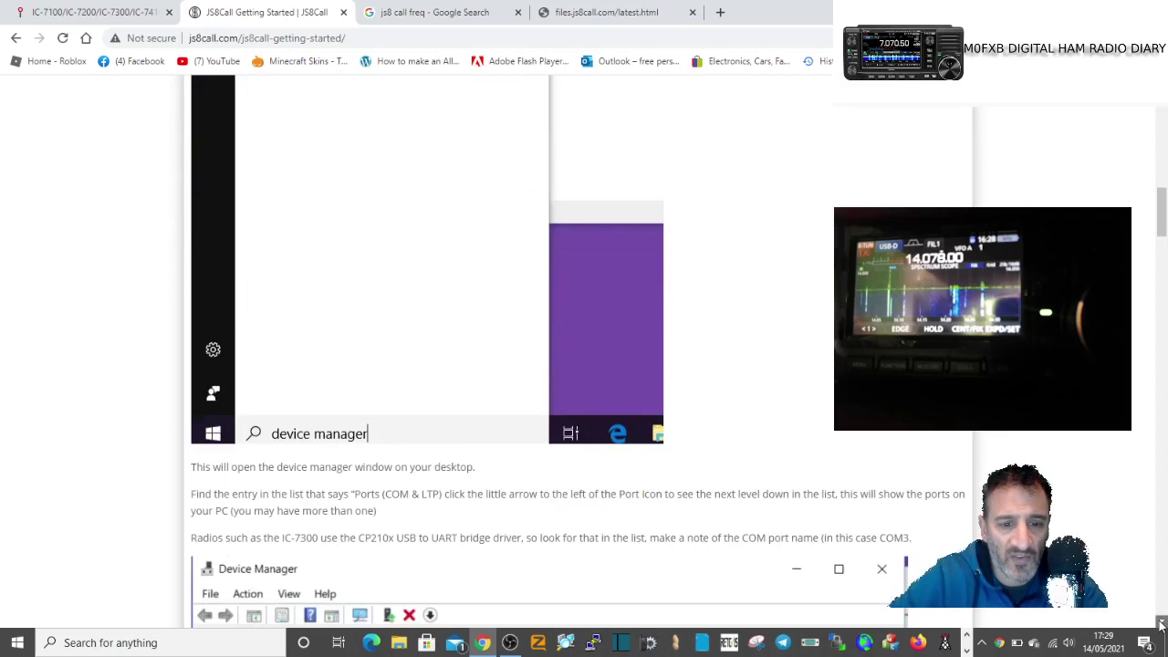
click(1161, 623)
click(1160, 623)
click(1160, 623)
click(1161, 623)
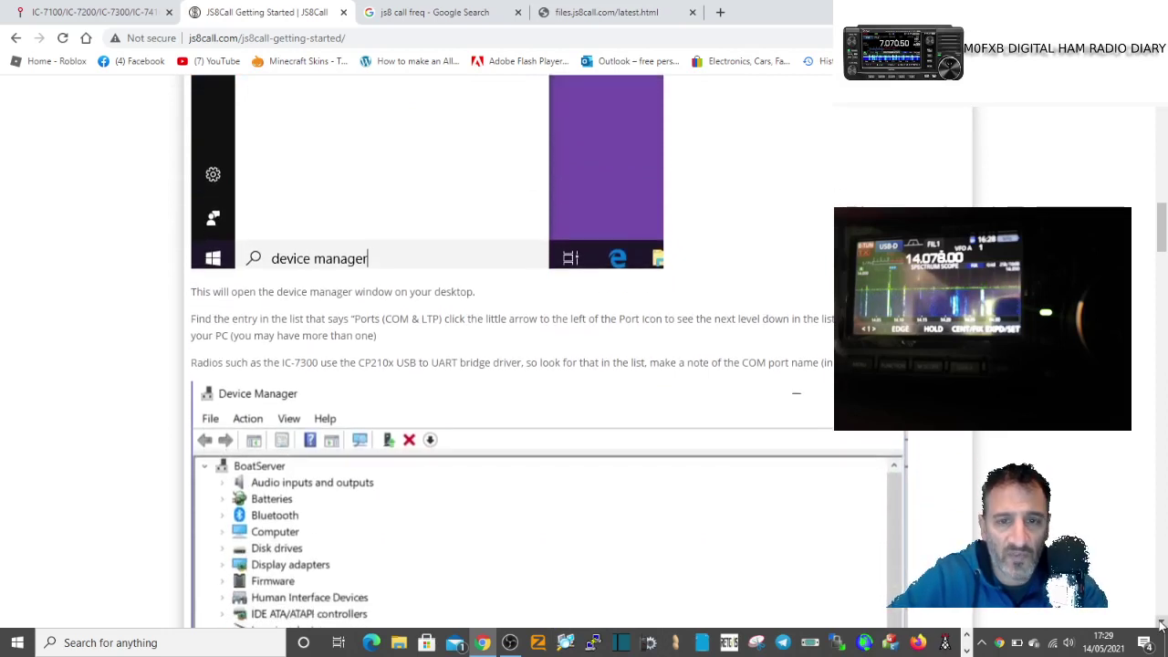
click(1160, 623)
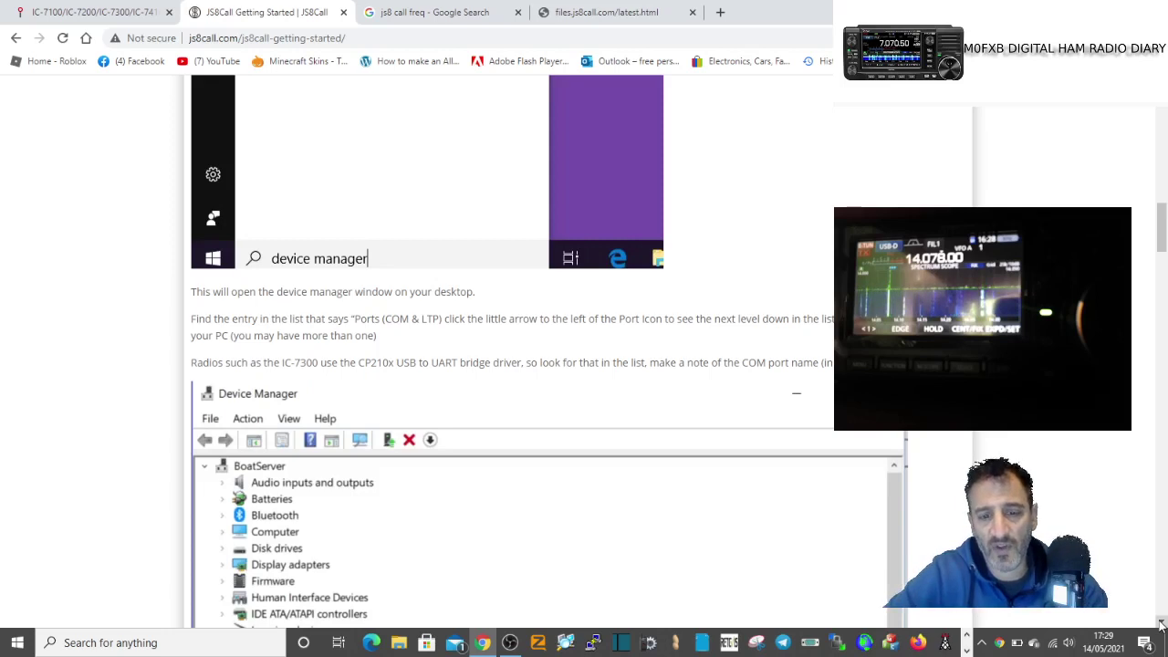
click(1160, 623)
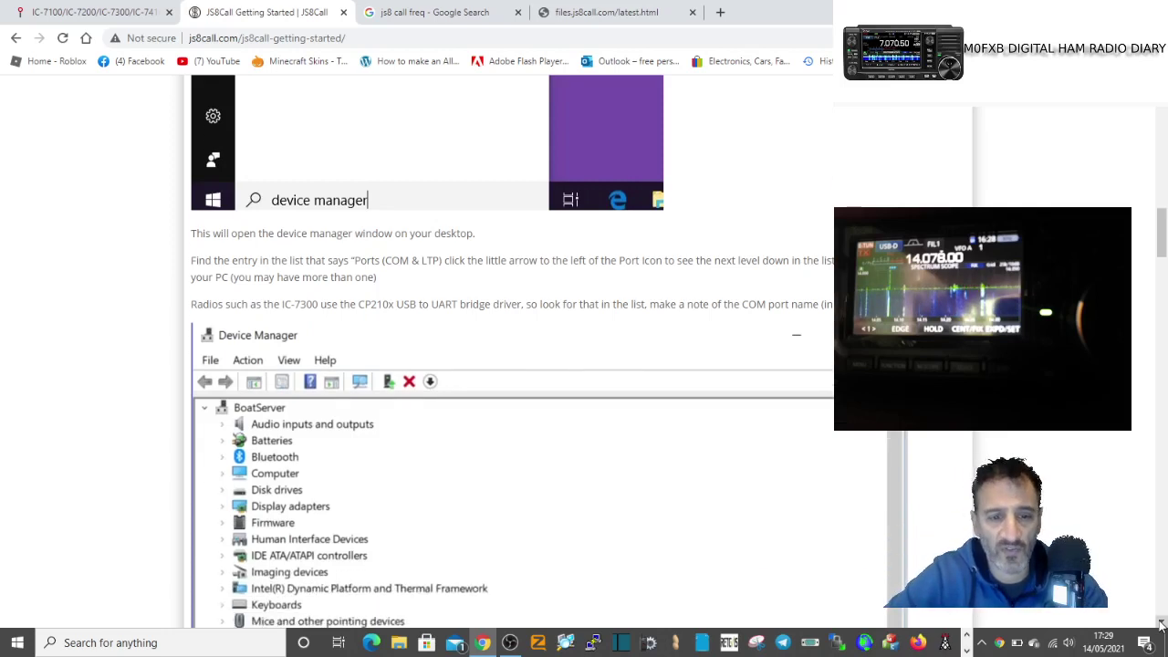
click(1160, 623)
click(1160, 623)
click(1161, 623)
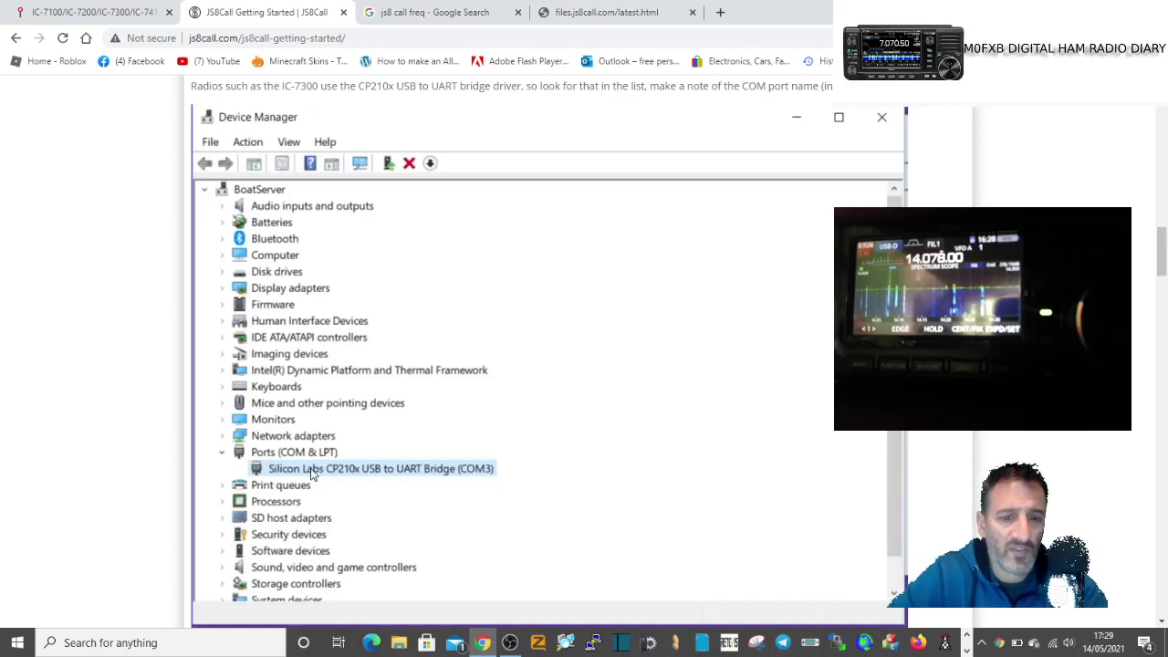
Check in Device Manager's Ports (COM & LPT) that the CP210x bridge is on COM3, then minimise it
right_click(14, 641)
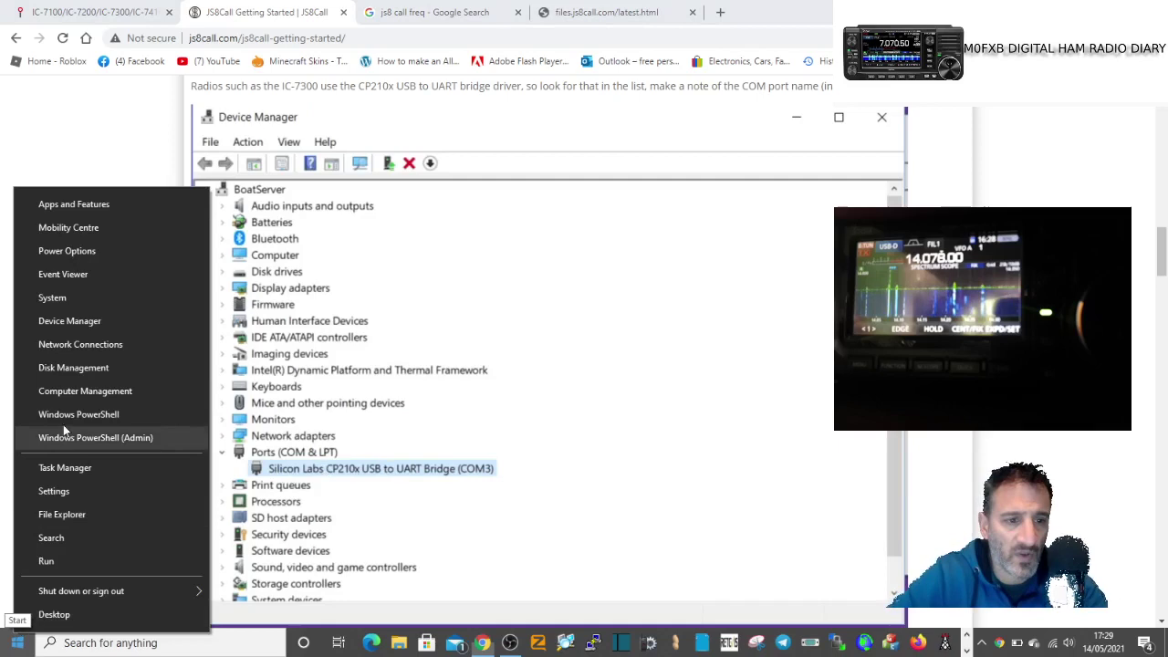
click(87, 321)
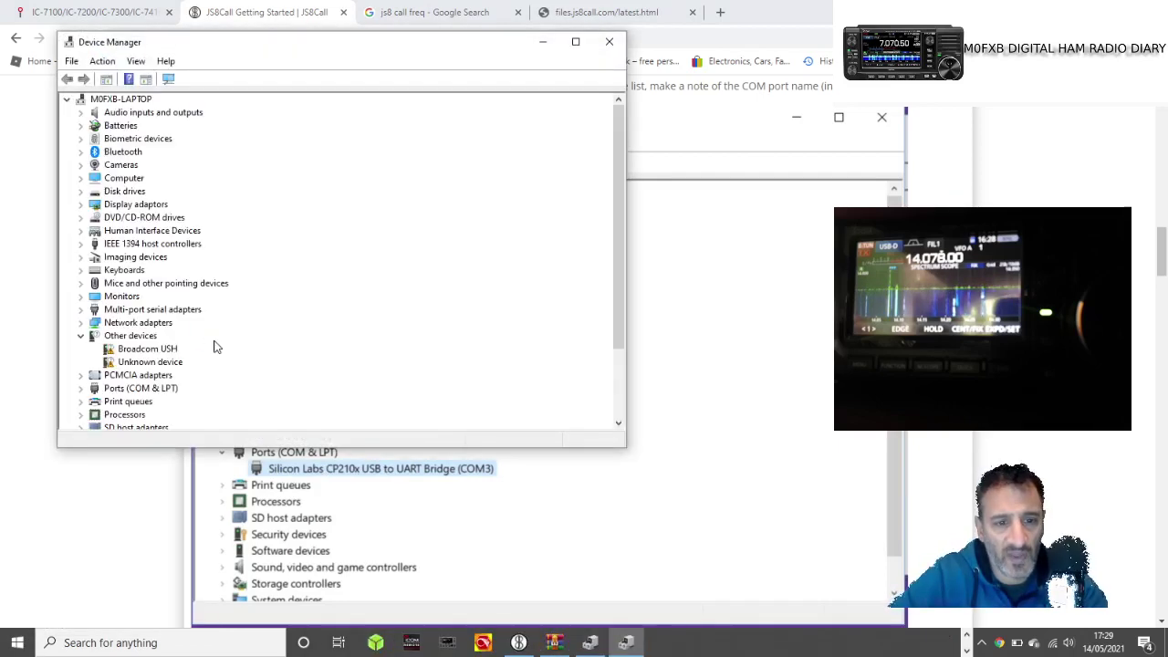
double_click(155, 388)
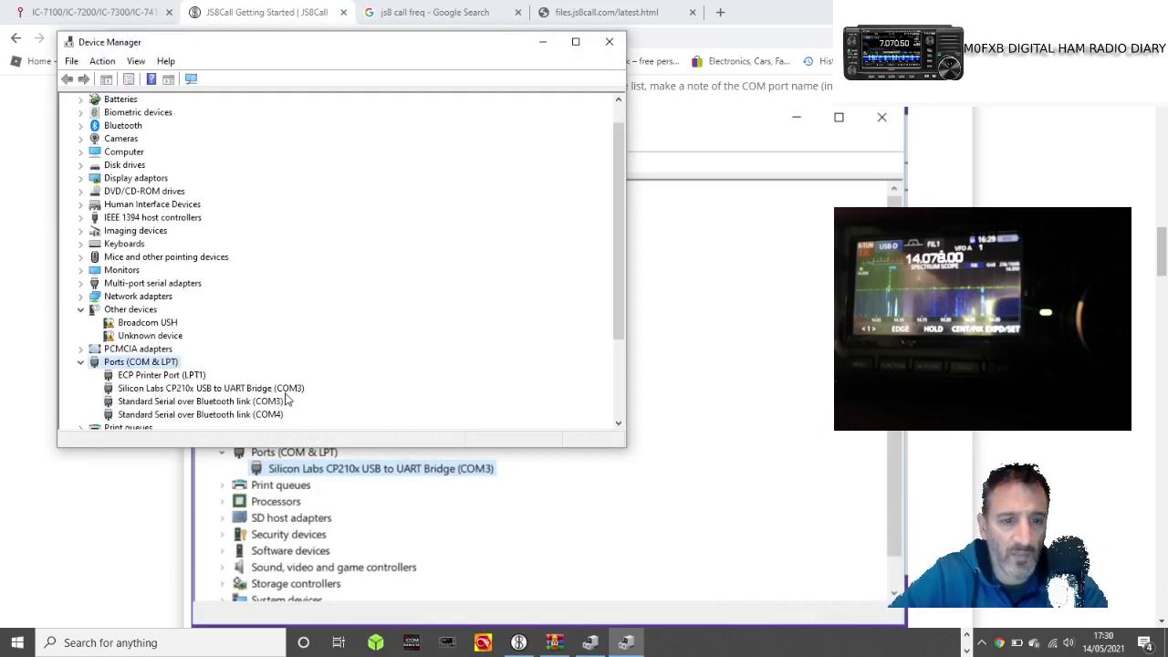
click(545, 48)
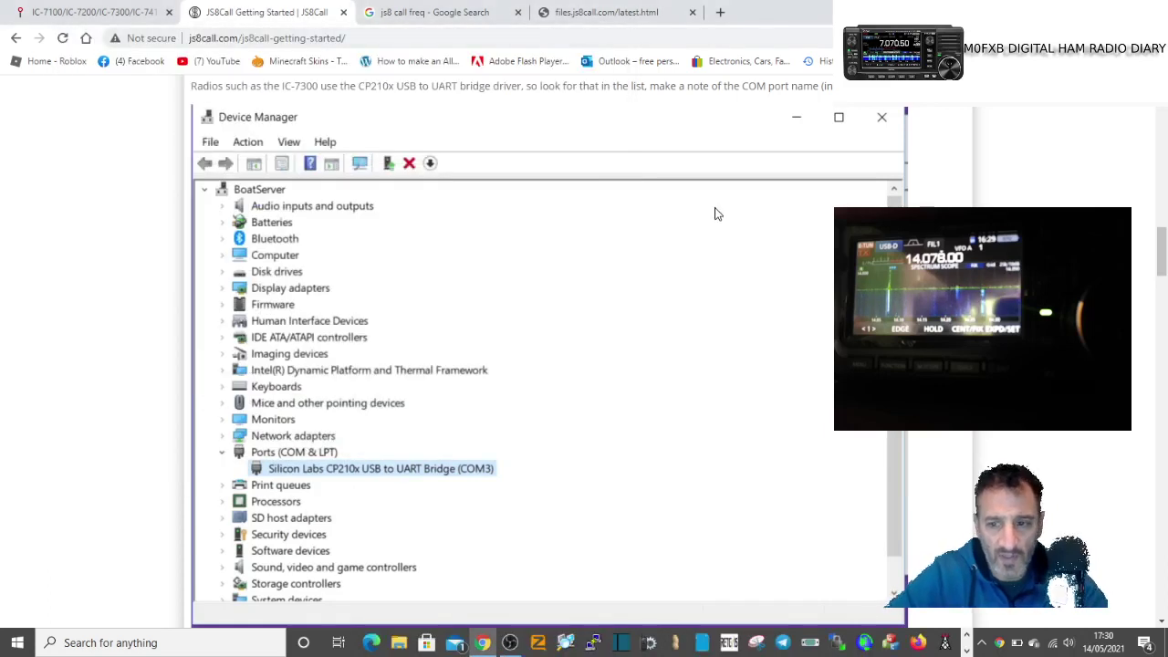
Scroll to the IC-7300 Settings > Radio example on COM3, then switch to the JS8Call download links tab
click(1161, 621)
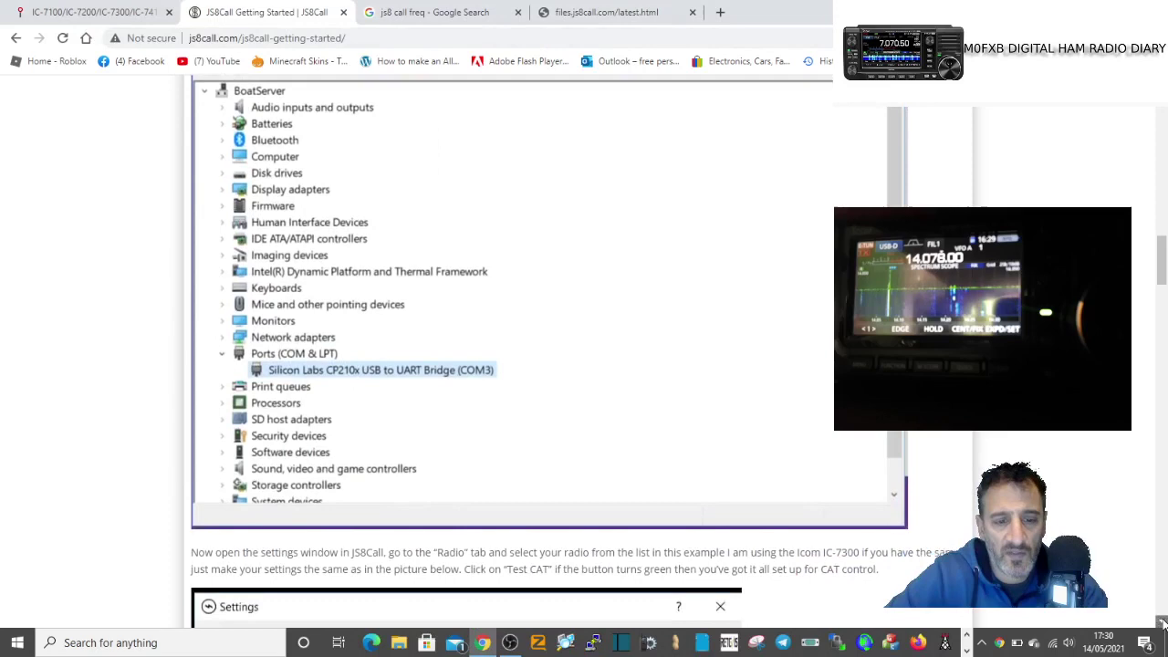
drag(1162, 621, 1161, 621)
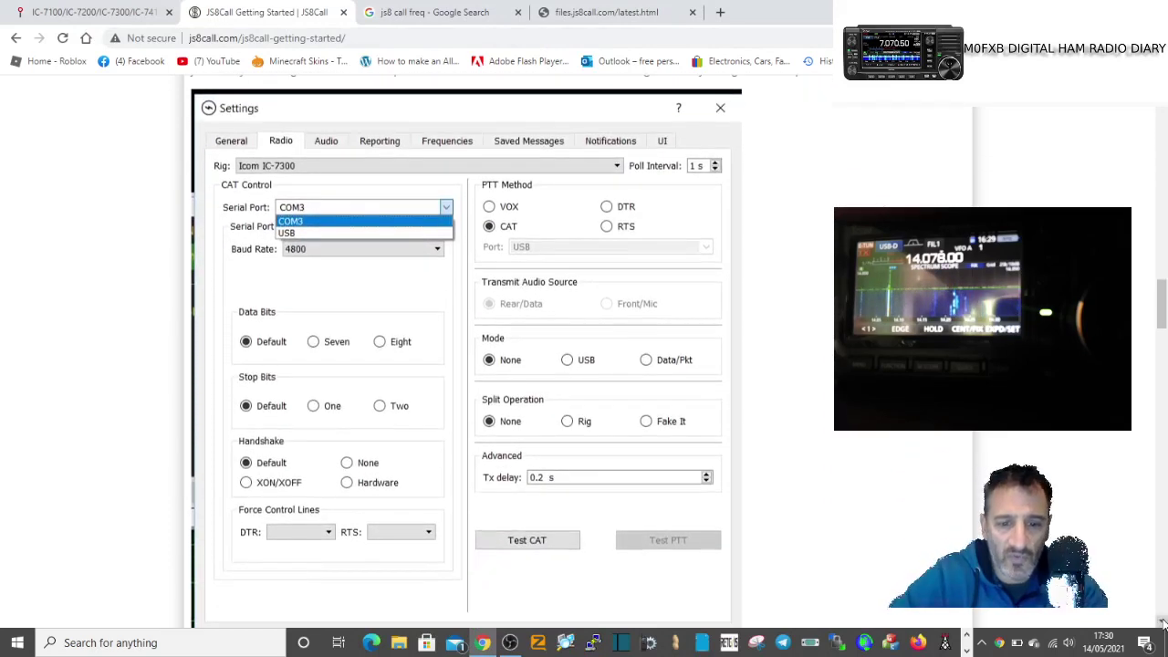
click(576, 16)
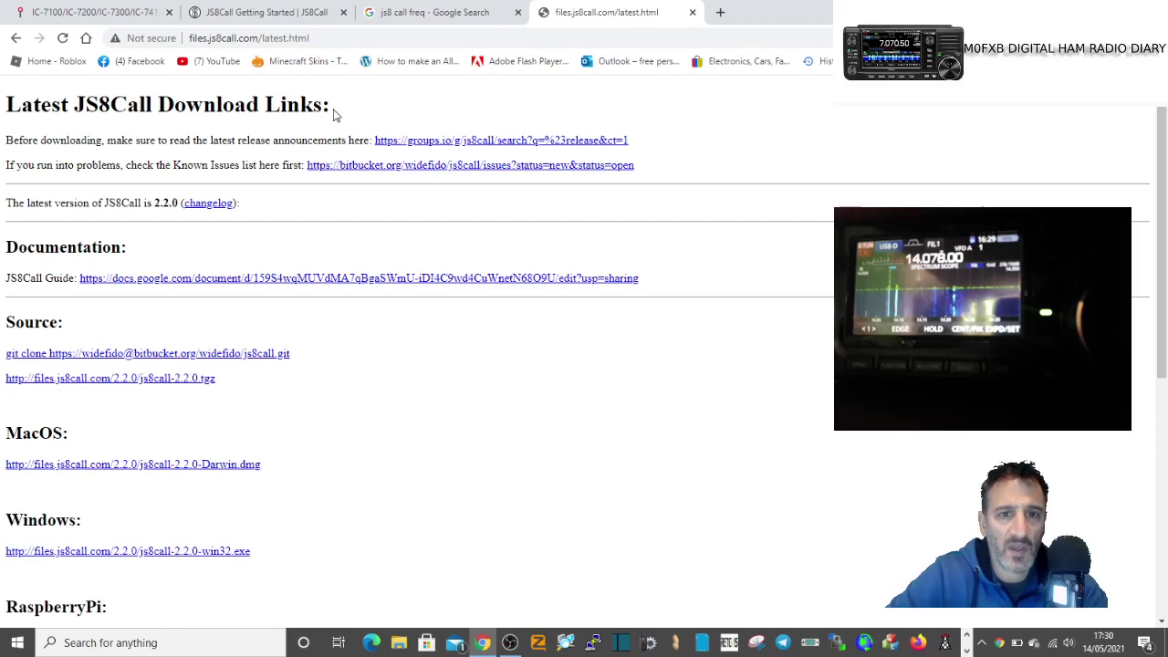
click(967, 650)
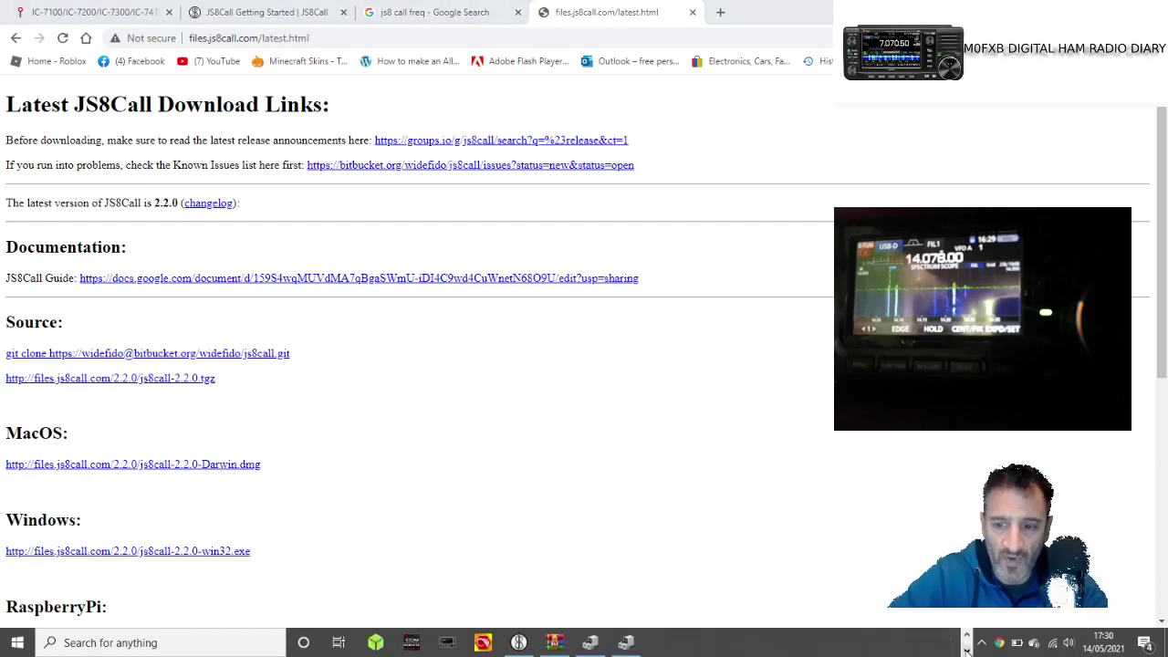
click(518, 642)
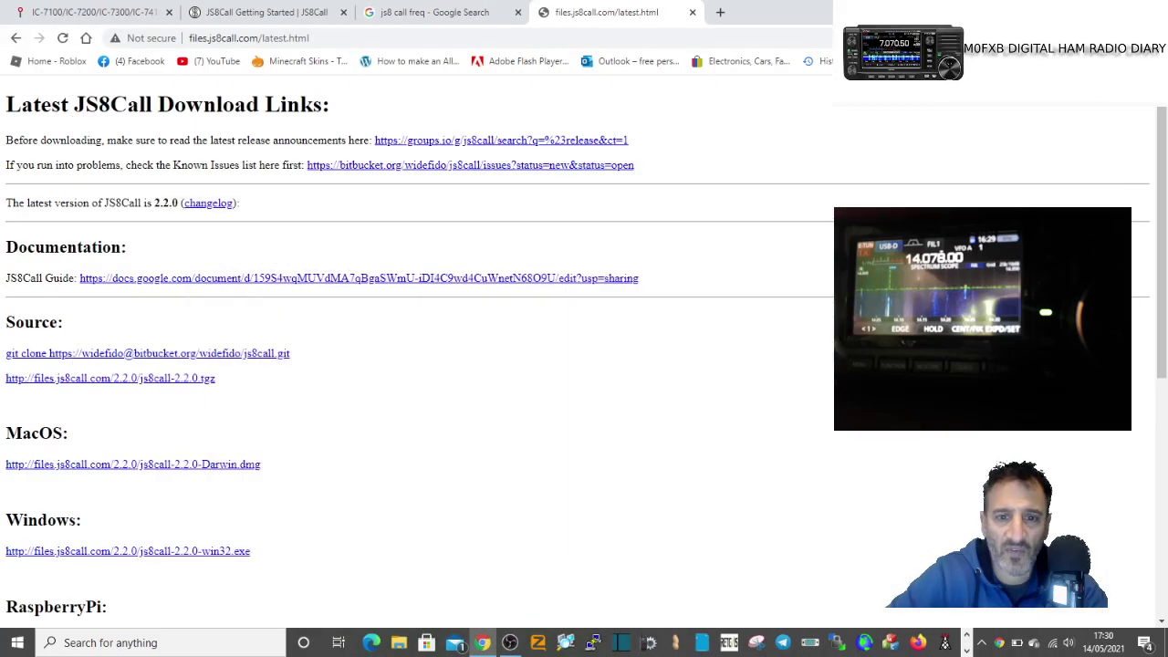
Glance at the 'js8 call freq' search results showing 7.078 MHz, then return to the Getting Started tab
click(442, 14)
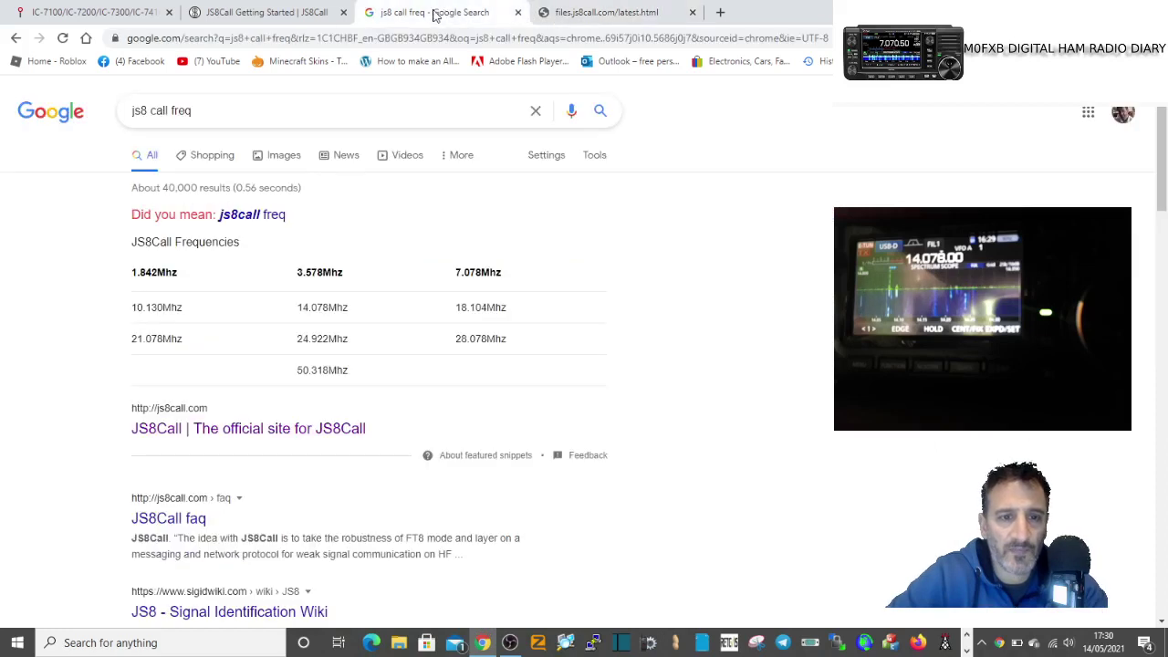
click(309, 20)
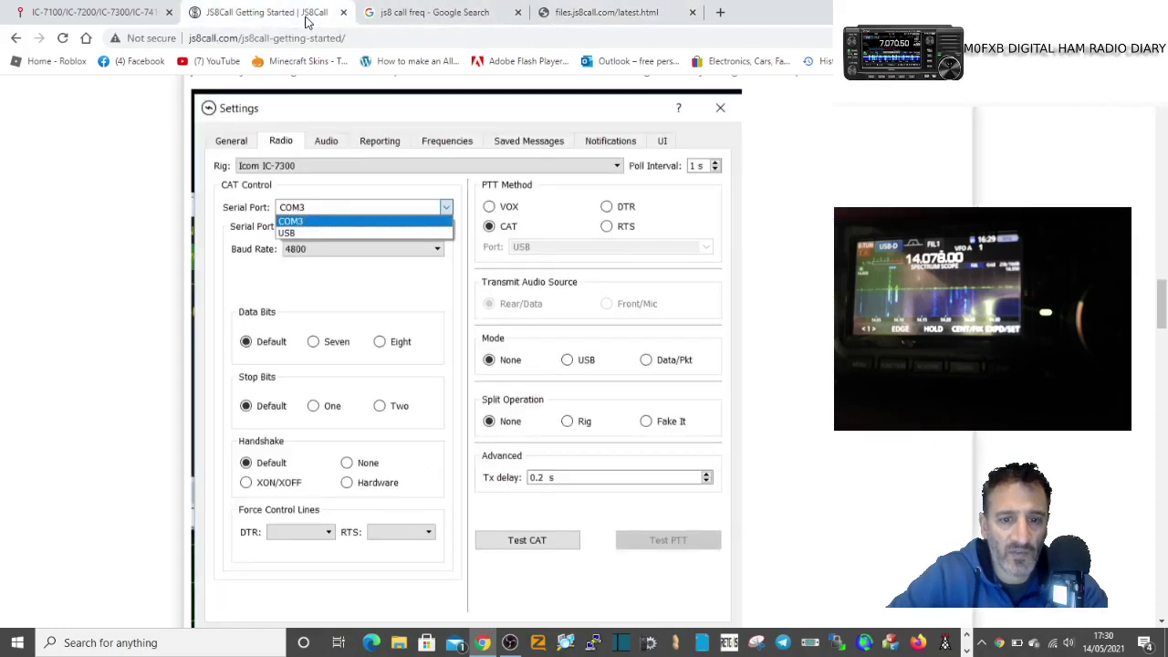
Scroll the guide down to the IC-7300 Radio Settings section with its Connectors menu screenshots
click(1160, 623)
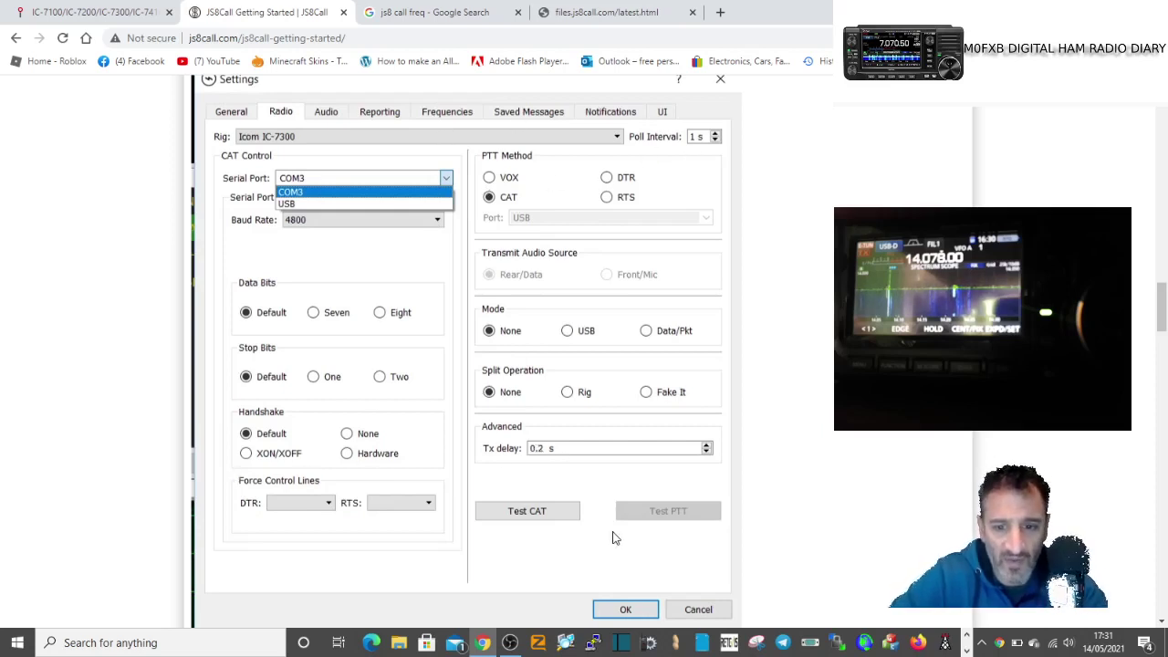
scroll(1161, 620, down, 5)
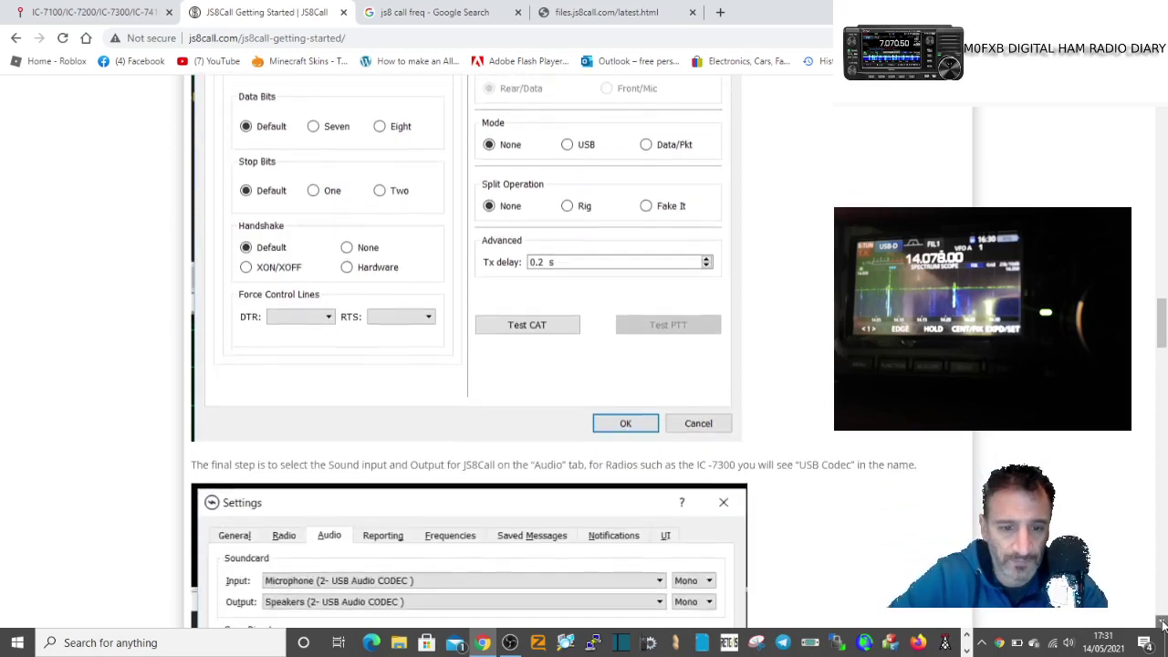
scroll(1162, 623, down, 1)
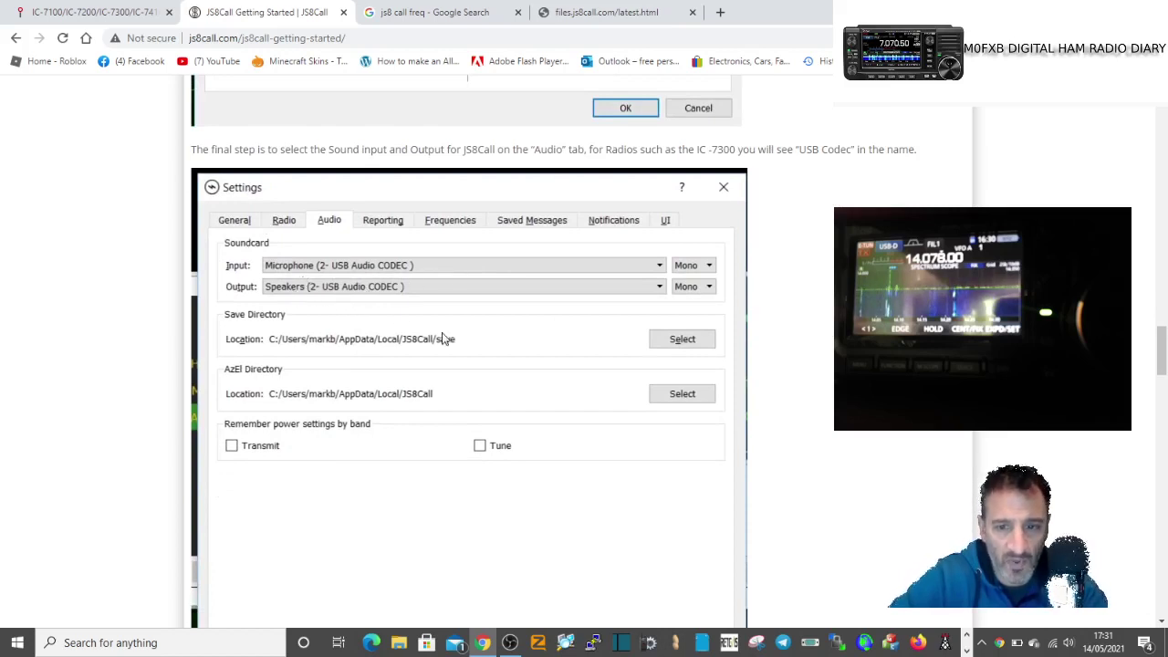
drag(1161, 624, 1161, 623)
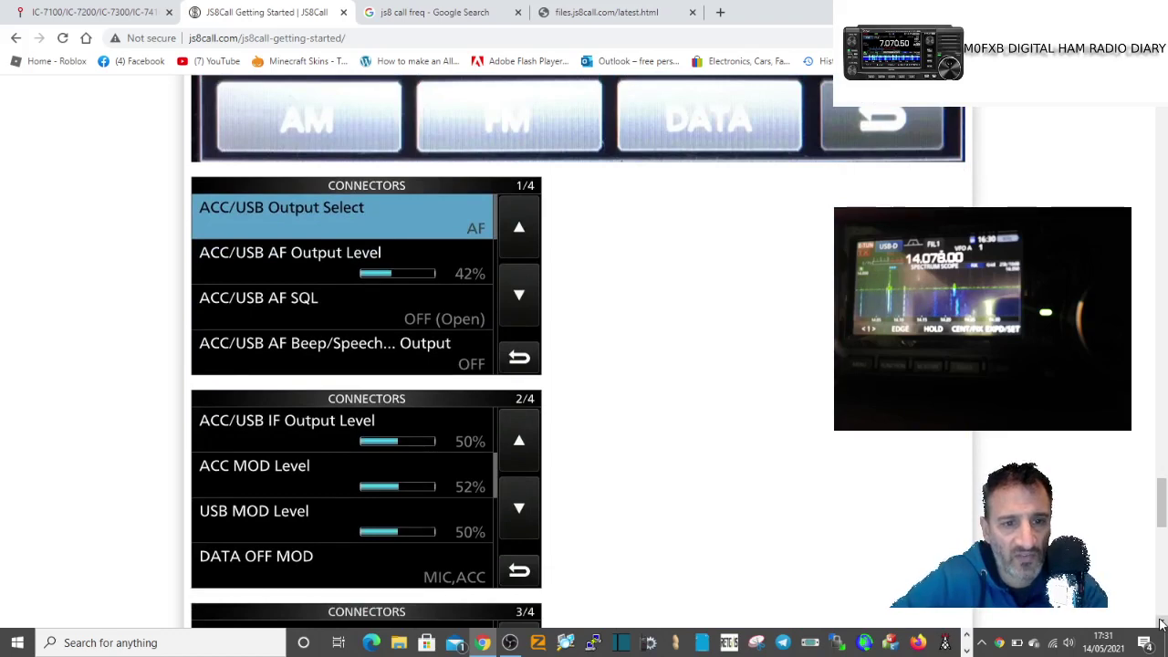
Scroll through the IC-7300 CONNECTORS screenshots down to the Yaesu FT-891 Settings section
drag(1161, 624, 1162, 623)
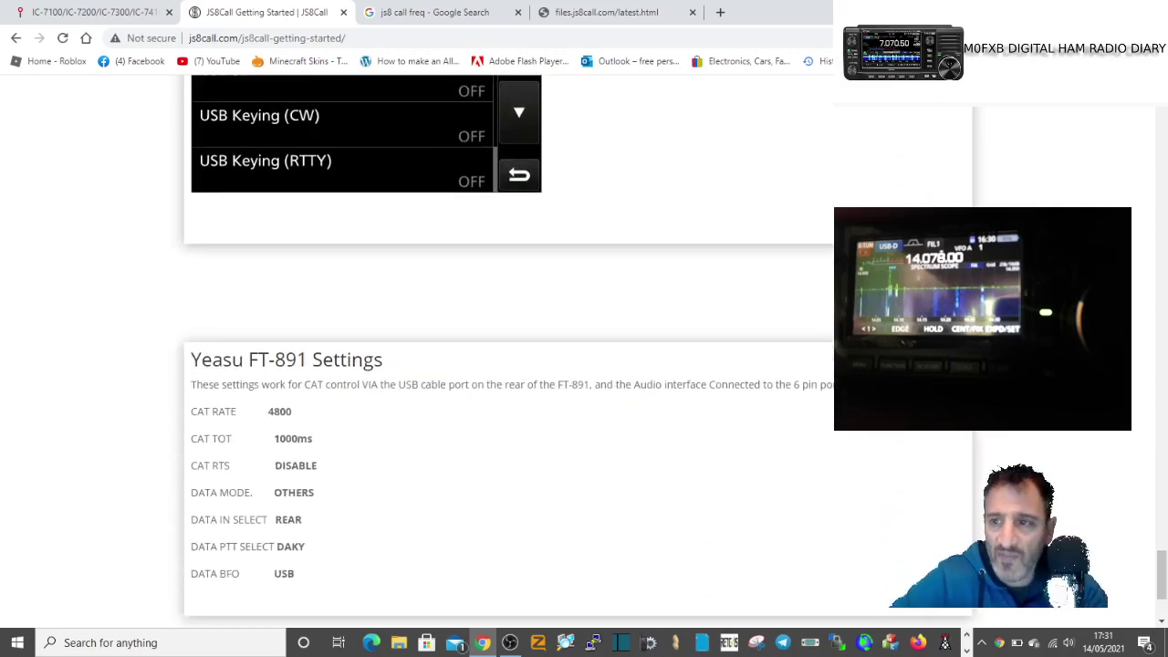
Review Icom's USB Driver Download page (version 1.30), then return to the JS8Call Getting Started tab
click(1164, 107)
drag(1164, 108, 1164, 108)
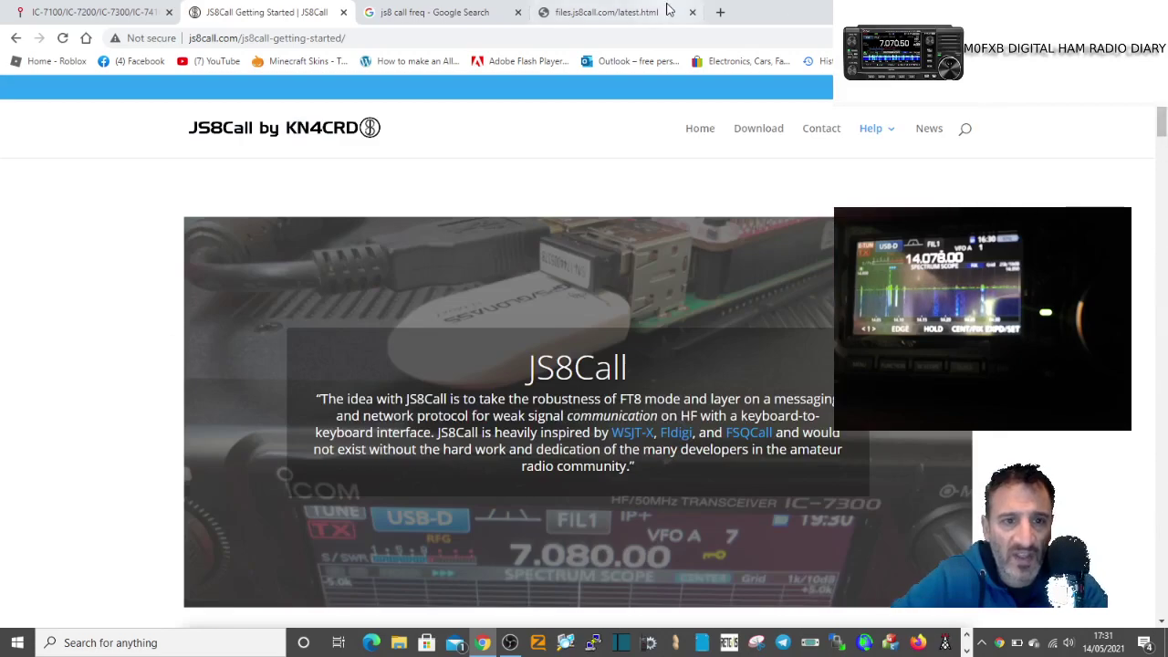
click(71, 13)
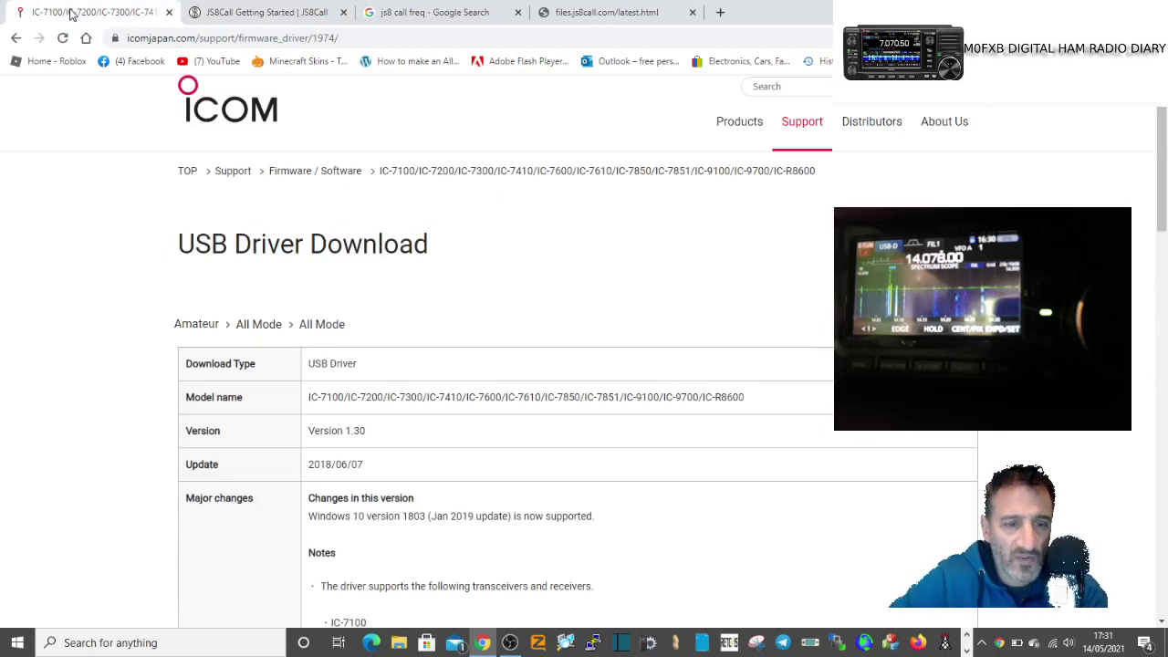
click(1162, 624)
scroll(1161, 623, down, 4)
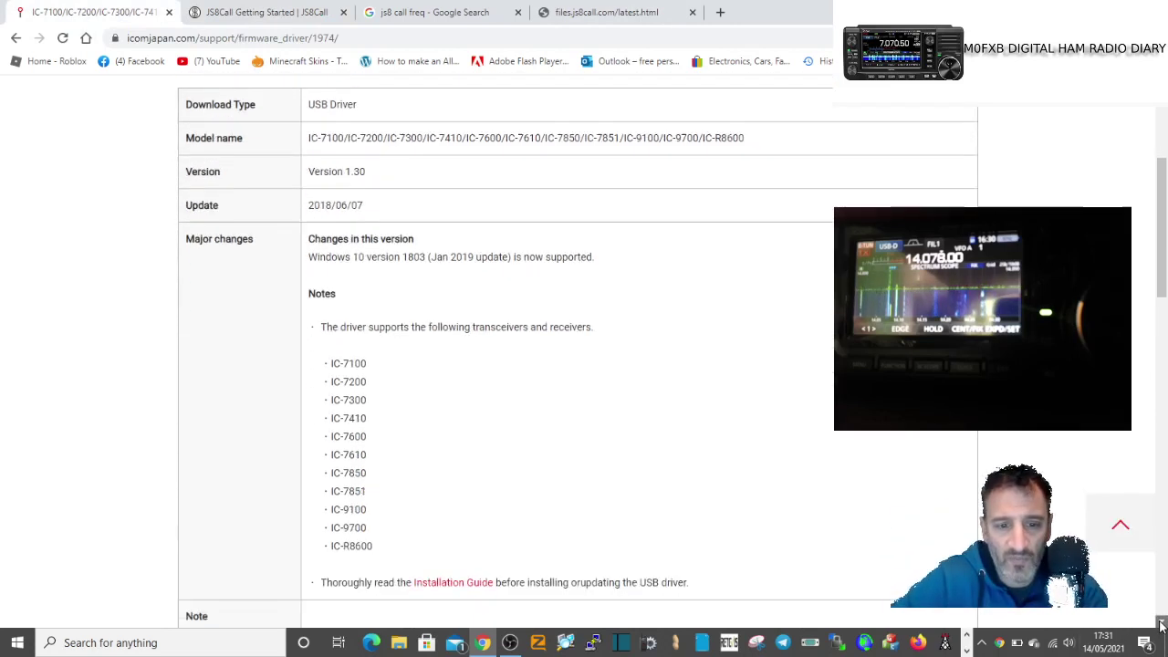
click(1162, 125)
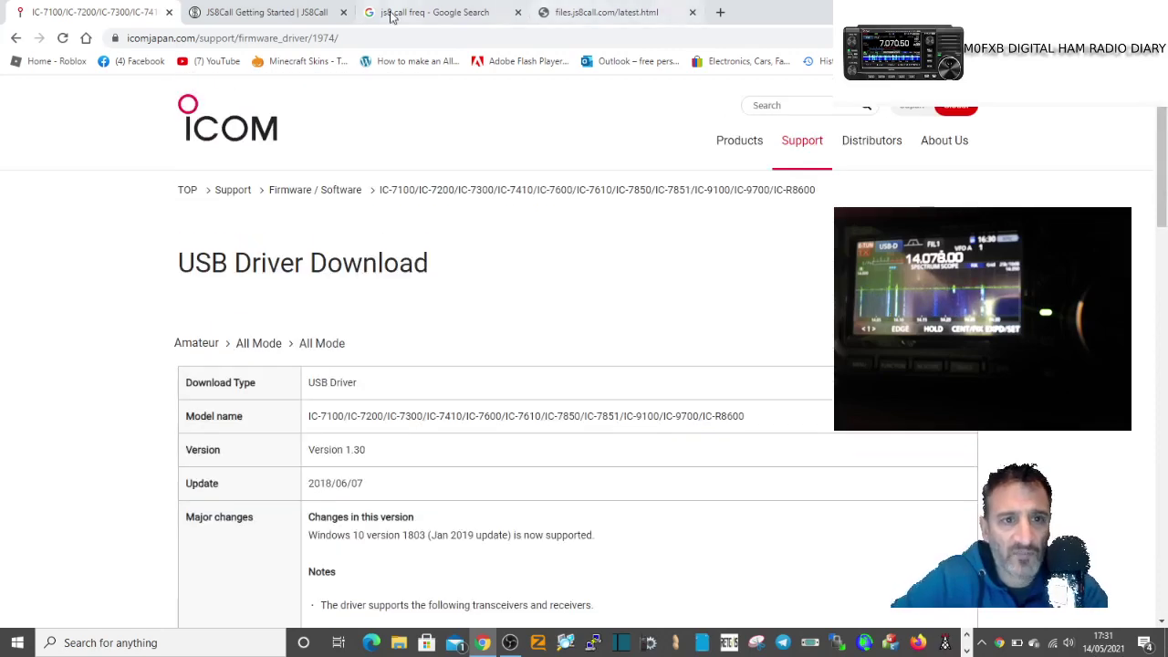
click(264, 14)
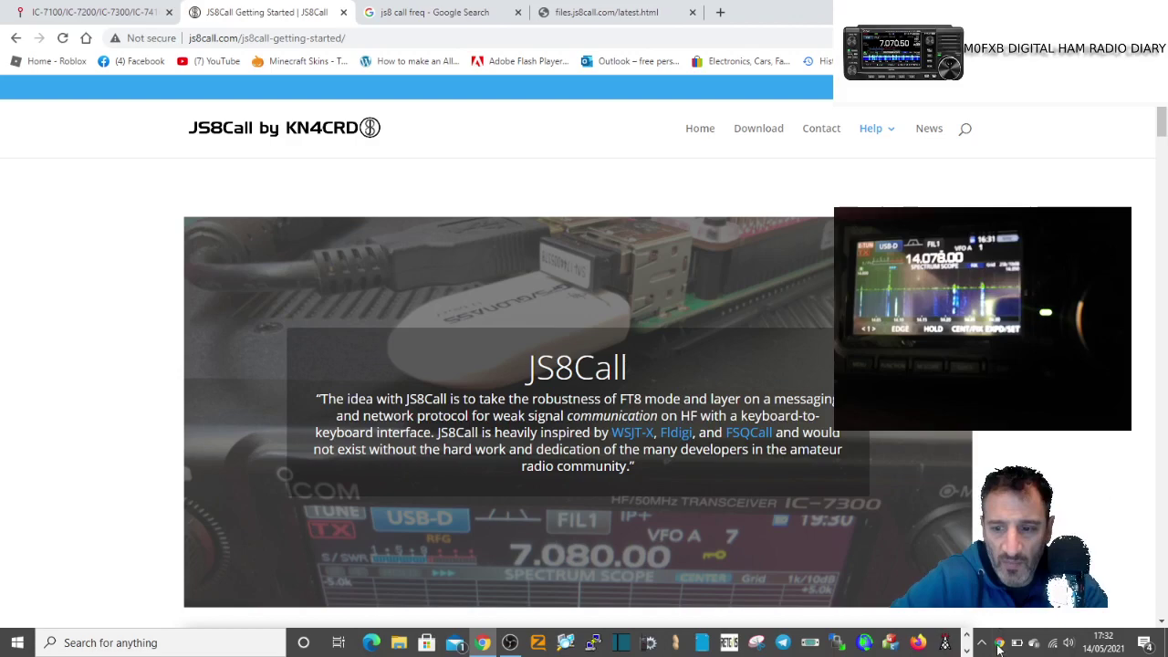
click(966, 649)
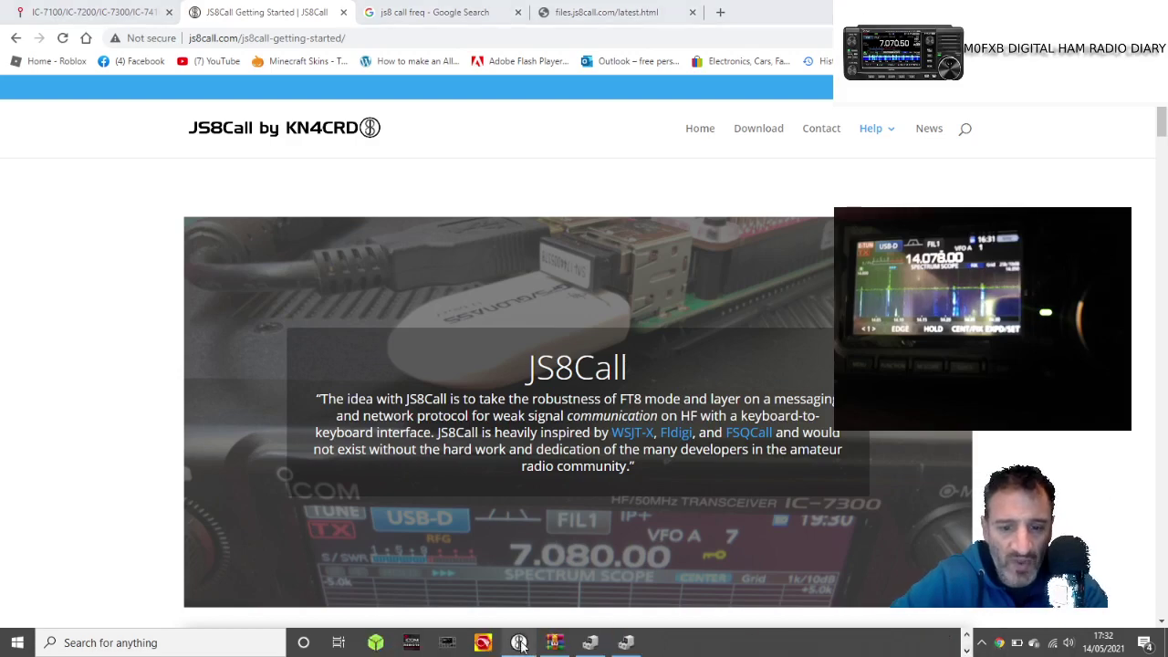
Bring JS8Call to the front and select the 40m band preset at 7.078 MHz
click(519, 644)
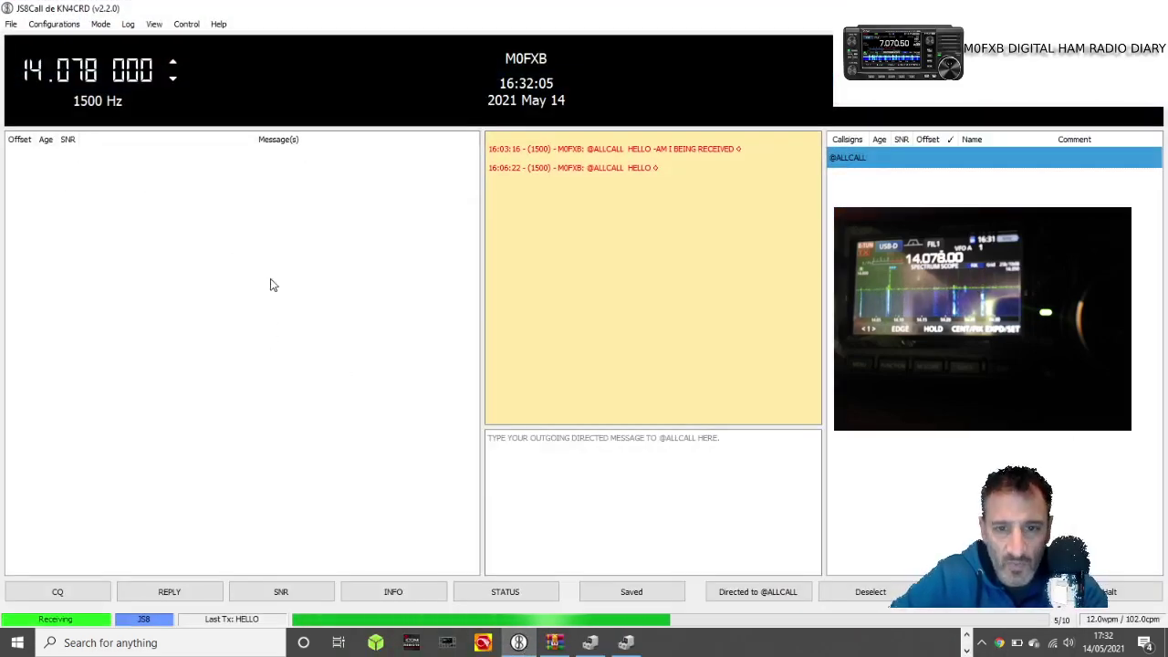
click(62, 75)
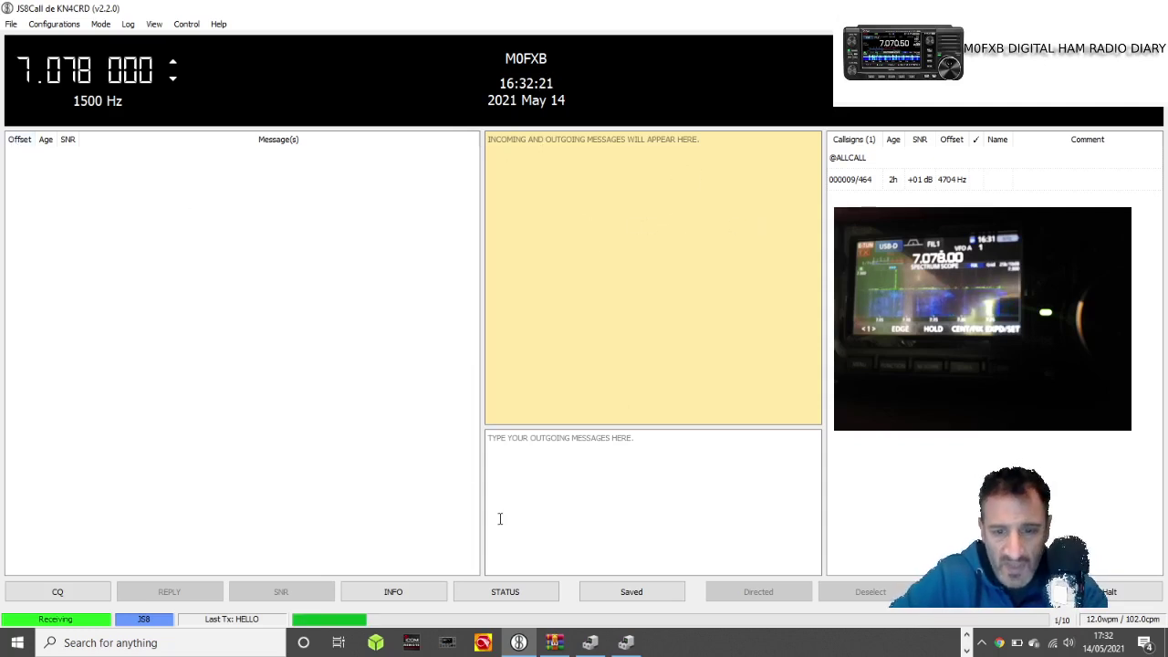
click(560, 473)
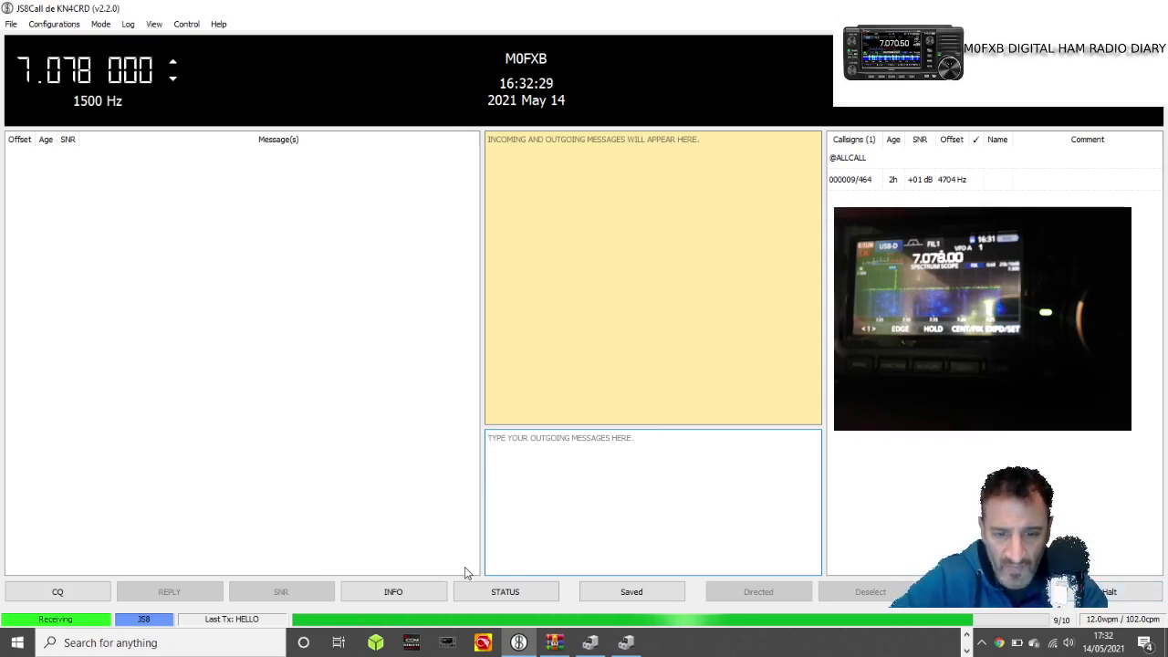
Send the INFO message on the 1500 Hz offset and dismiss both 'Error in Sound Input' dialogs
click(410, 592)
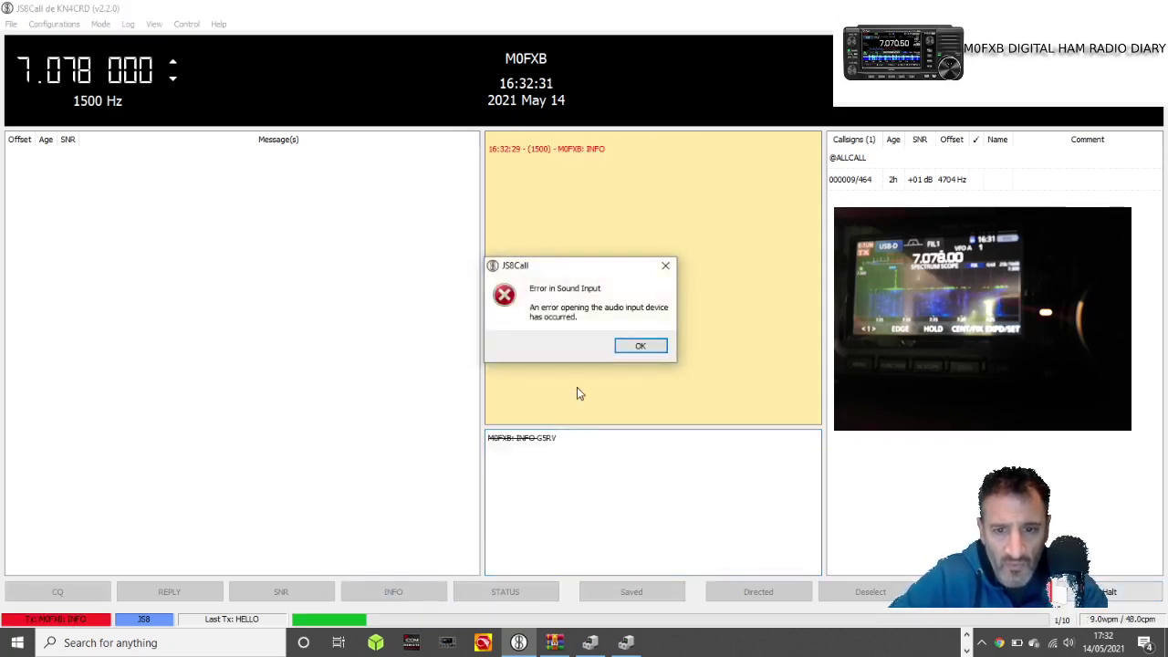
click(666, 266)
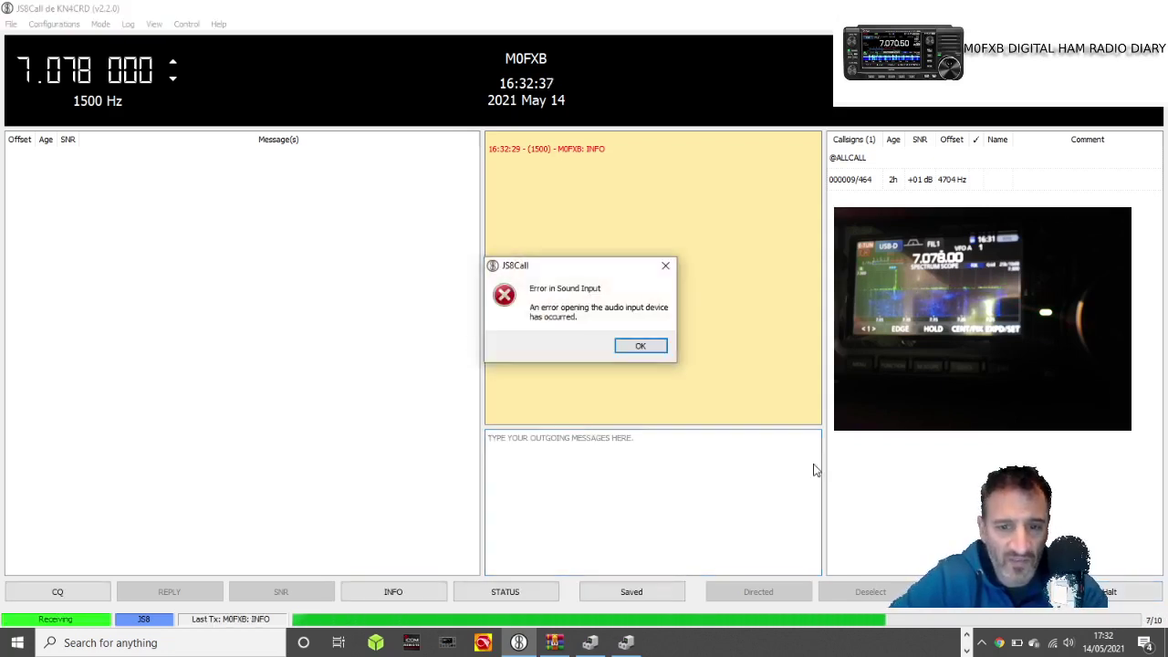
click(641, 346)
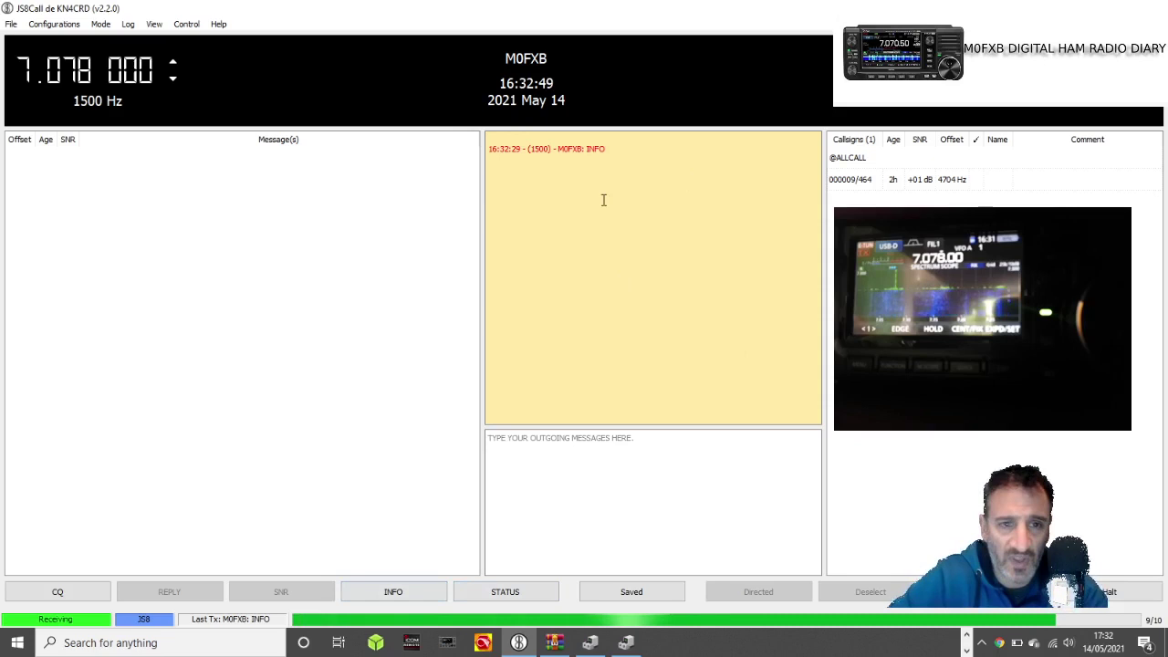
Open File > Settings and check the Radio page: Icom IC-7300 rig, CAT PTT on COM3
click(66, 27)
click(15, 27)
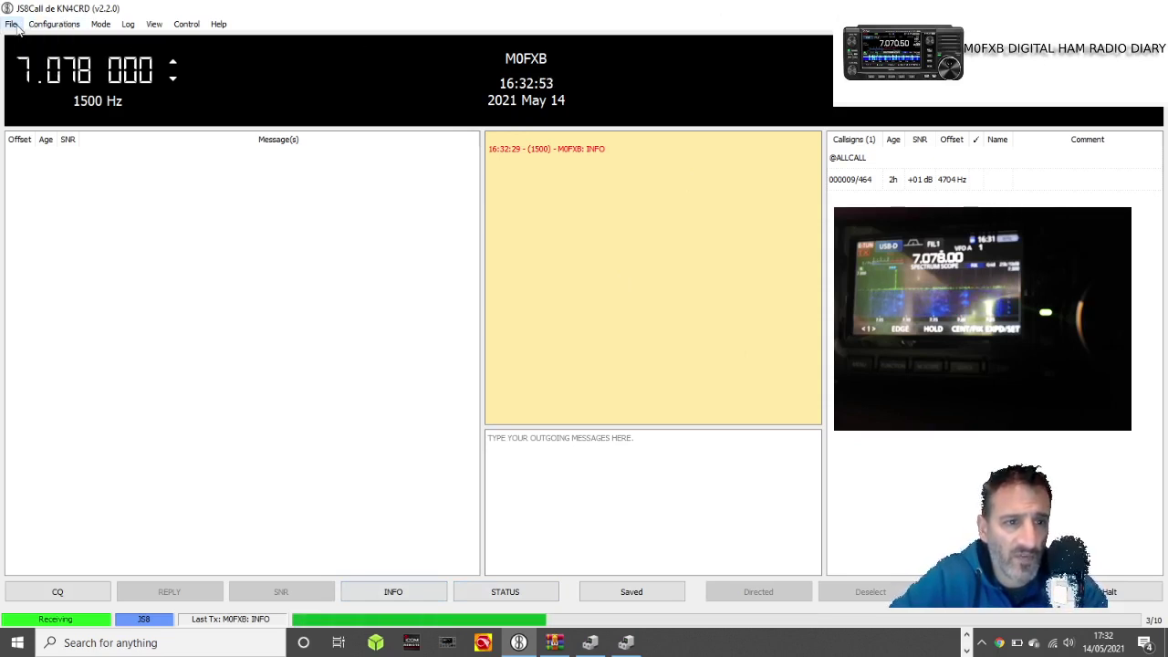
click(13, 25)
click(31, 39)
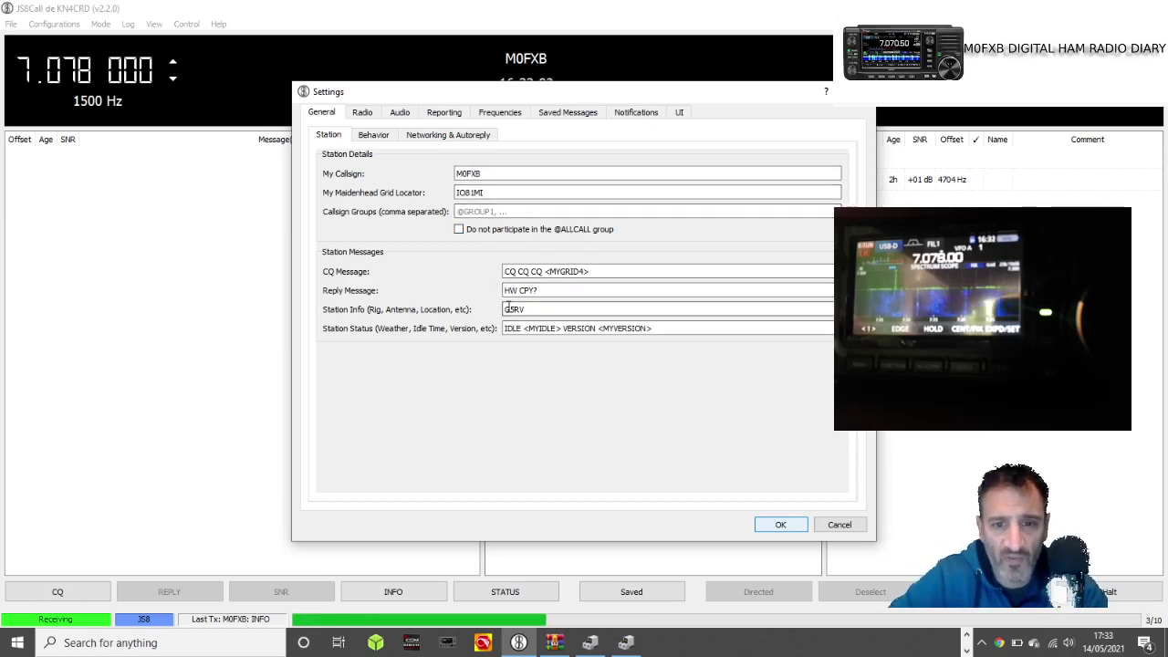
click(363, 113)
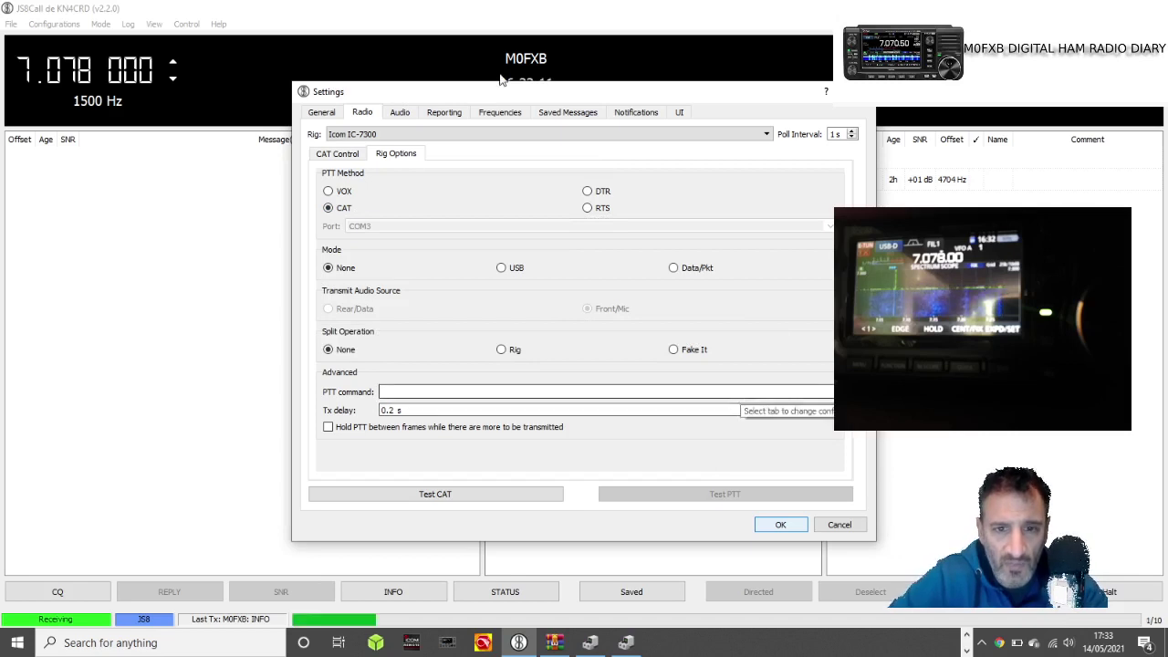
On the Audio tab, keep the USB Audio CODEC microphone input and send notifications to Speakers (3- USB Audio CODEC)
click(402, 115)
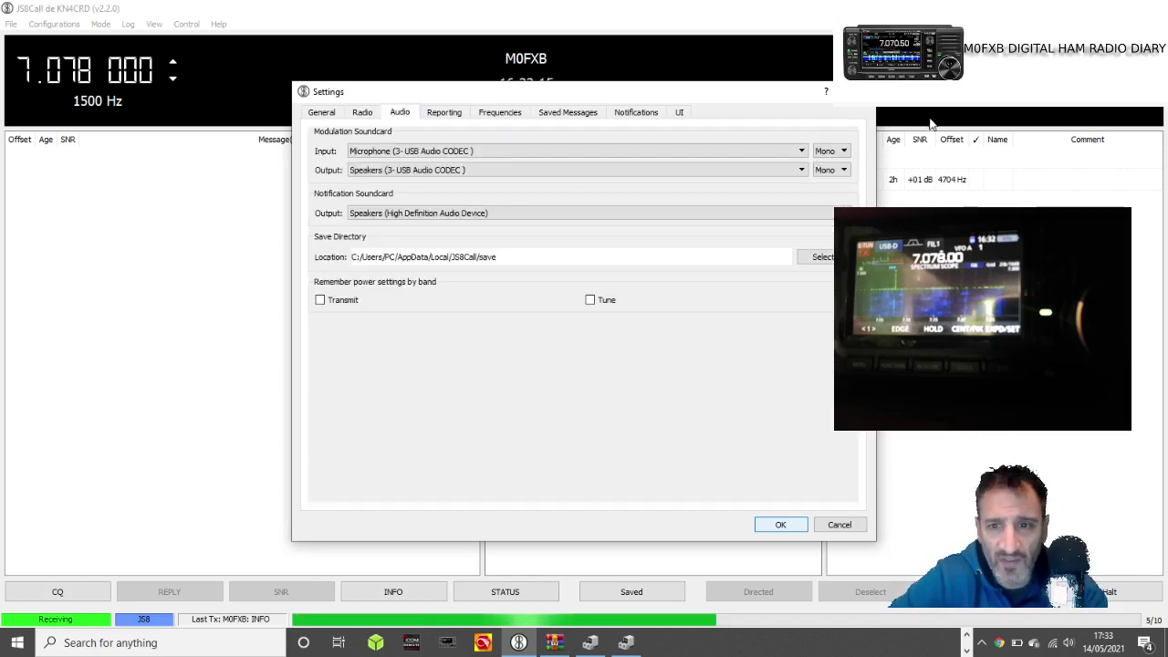
click(802, 153)
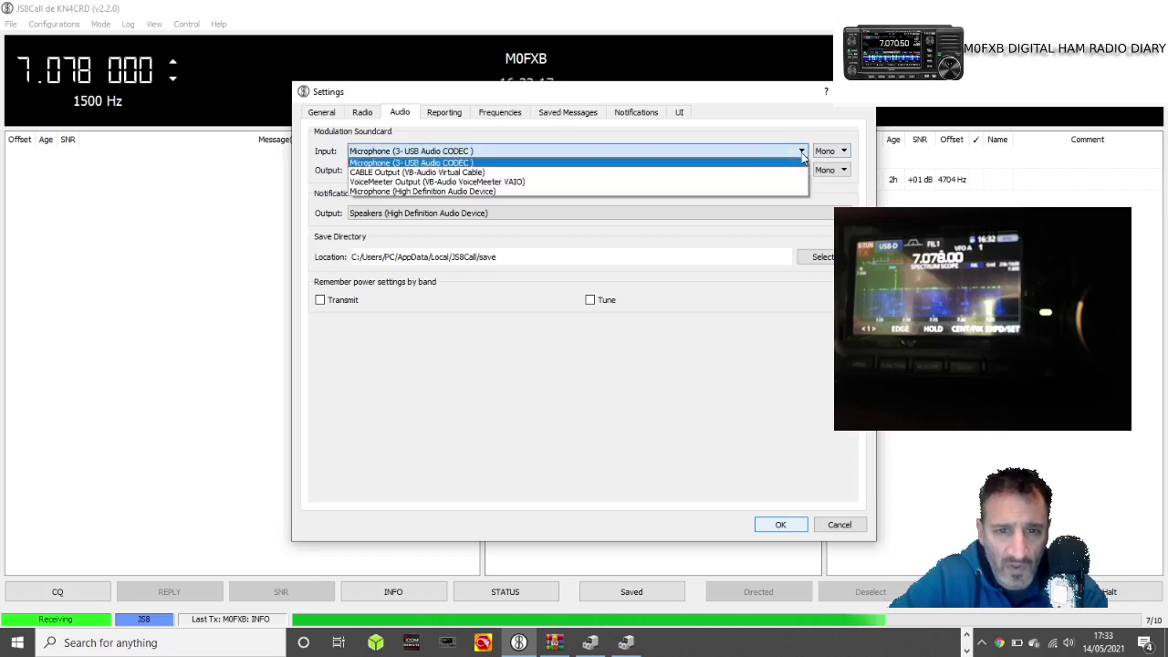
click(802, 157)
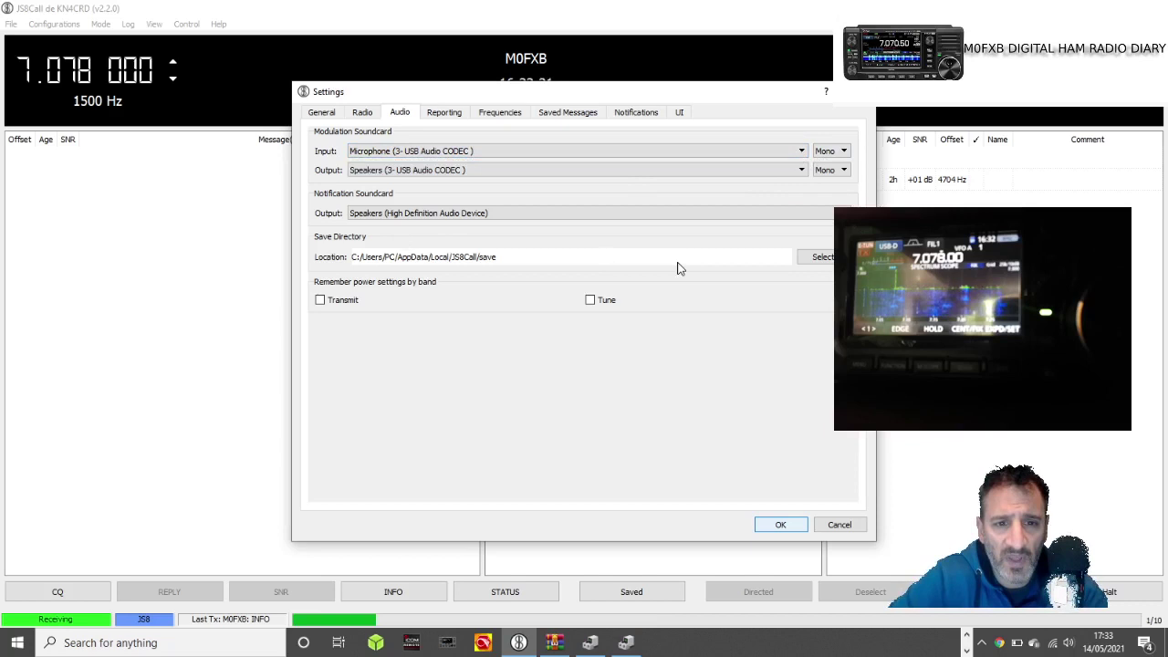
click(843, 213)
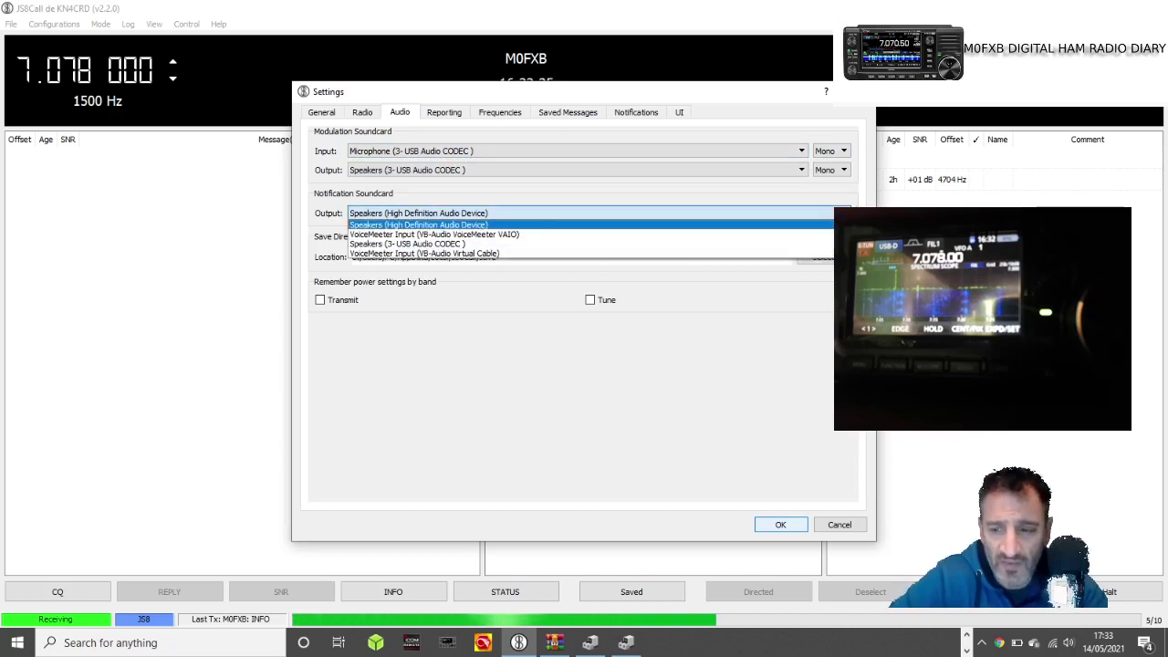
click(526, 244)
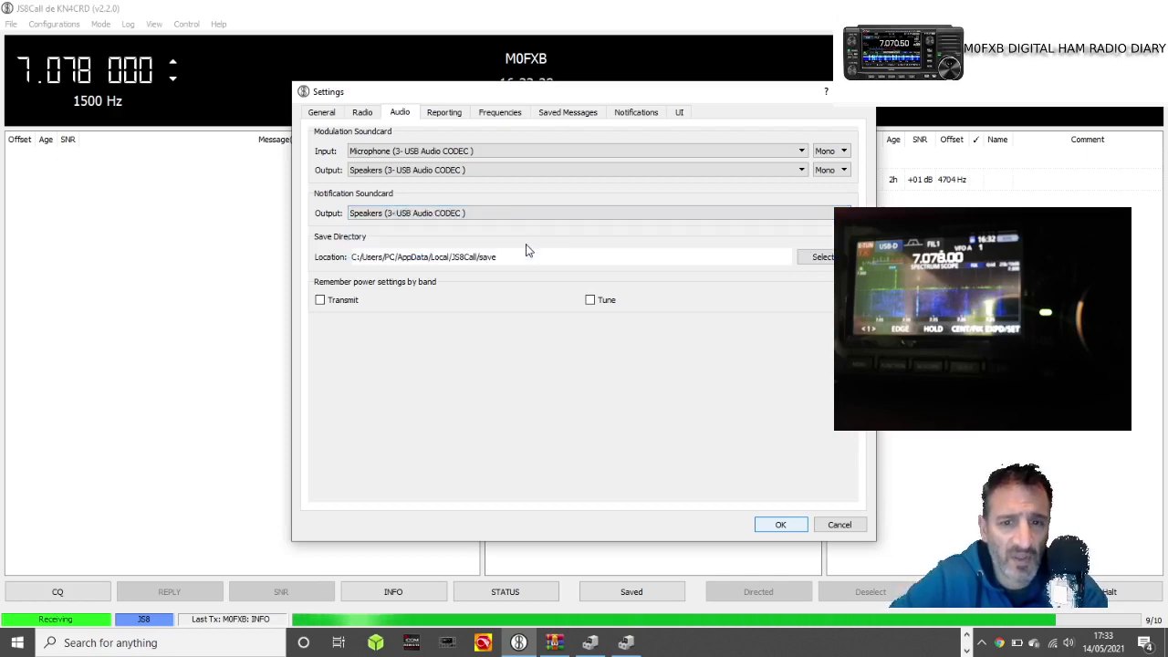
Review the Reporting, Frequencies, Saved Messages and Notifications tabs, ending back on General
click(442, 115)
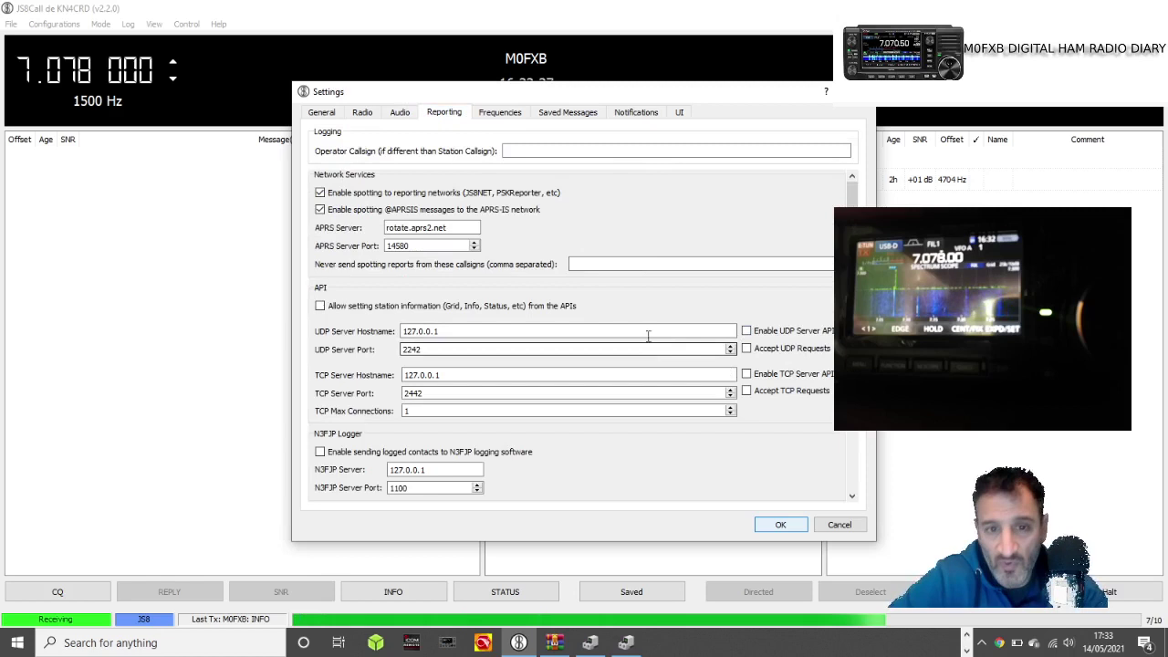
click(502, 119)
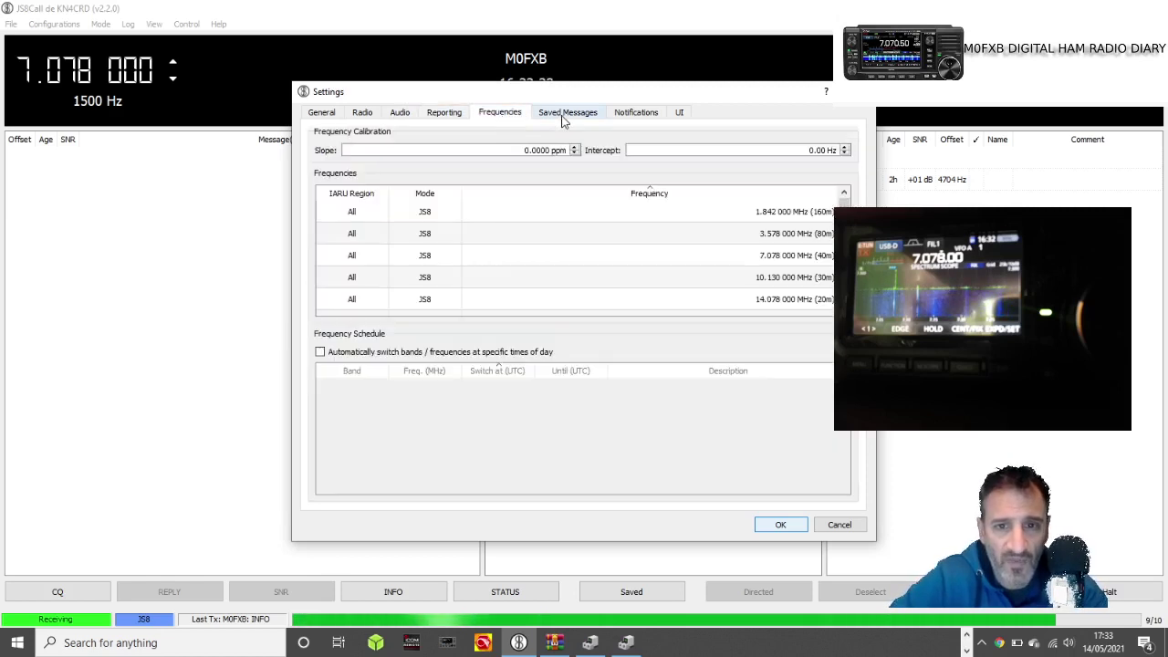
click(564, 117)
click(635, 117)
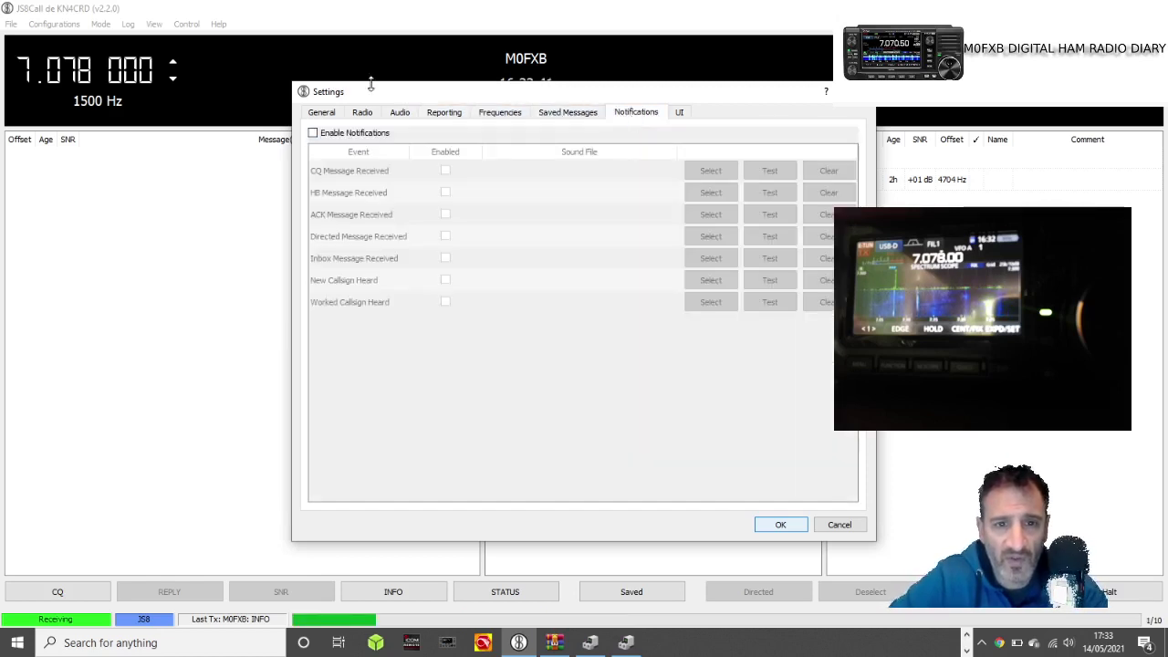
click(324, 113)
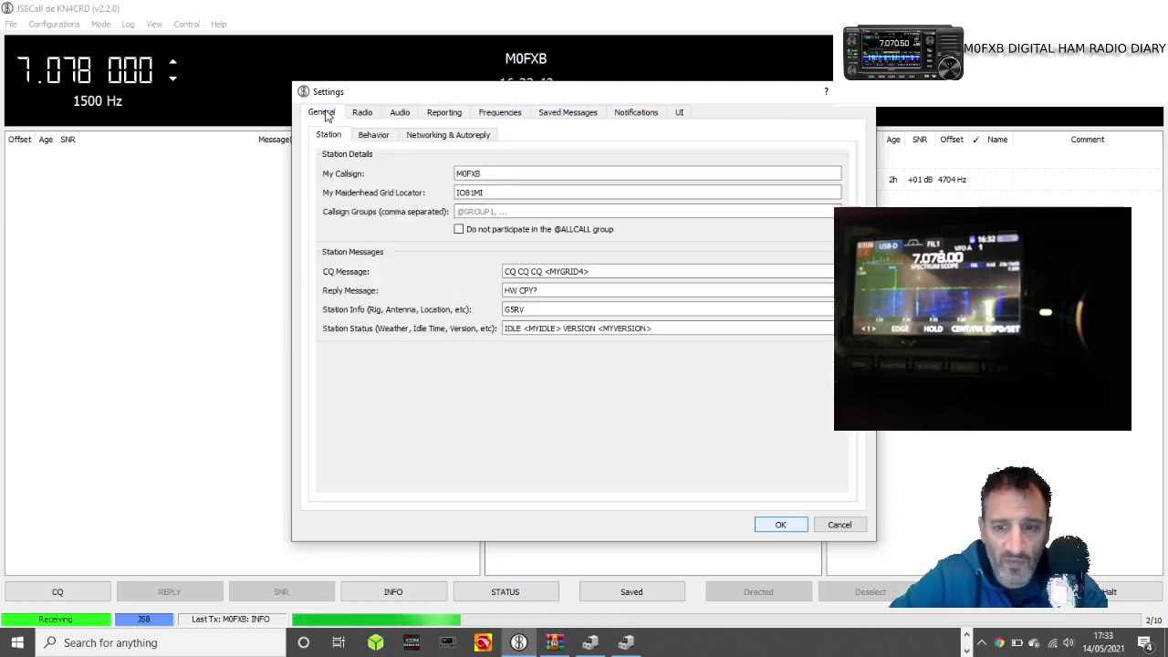
Apply the settings, transmit a HELLO test message, and dismiss both sound-input errors
click(780, 526)
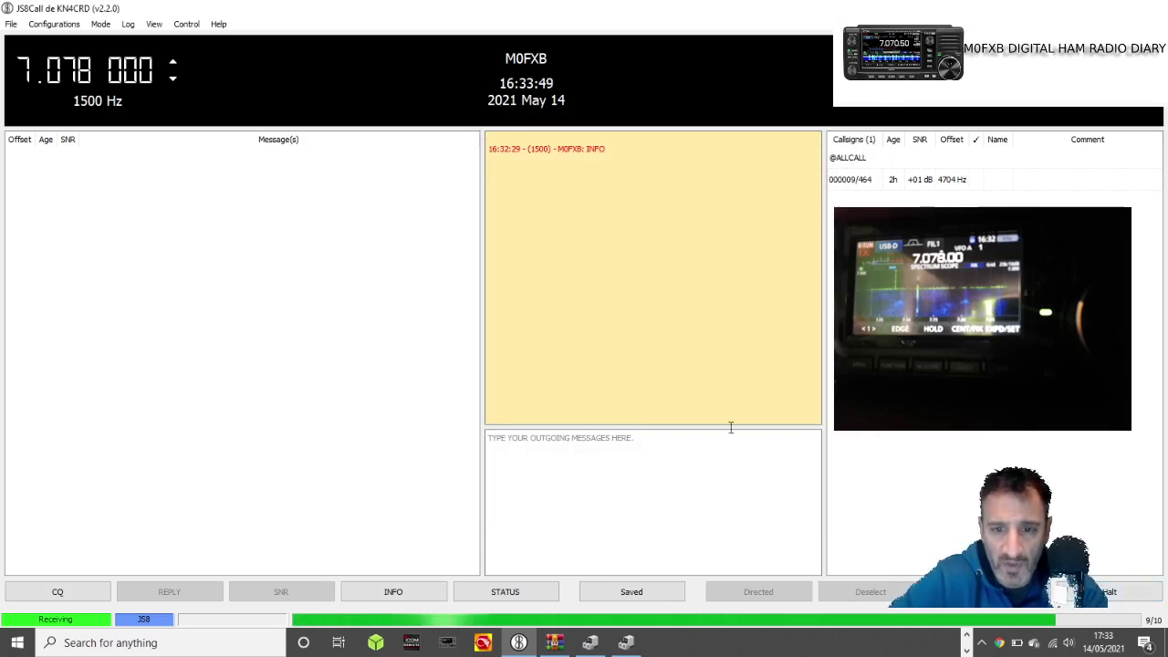
click(574, 455)
text(H)
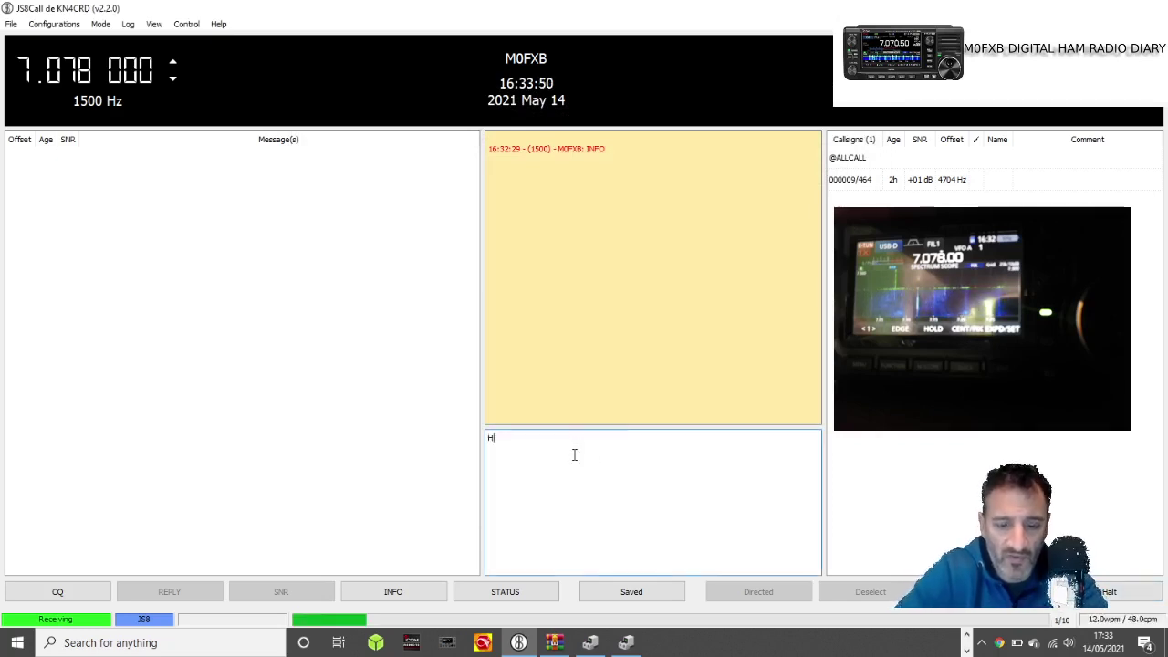
text(ELLO)
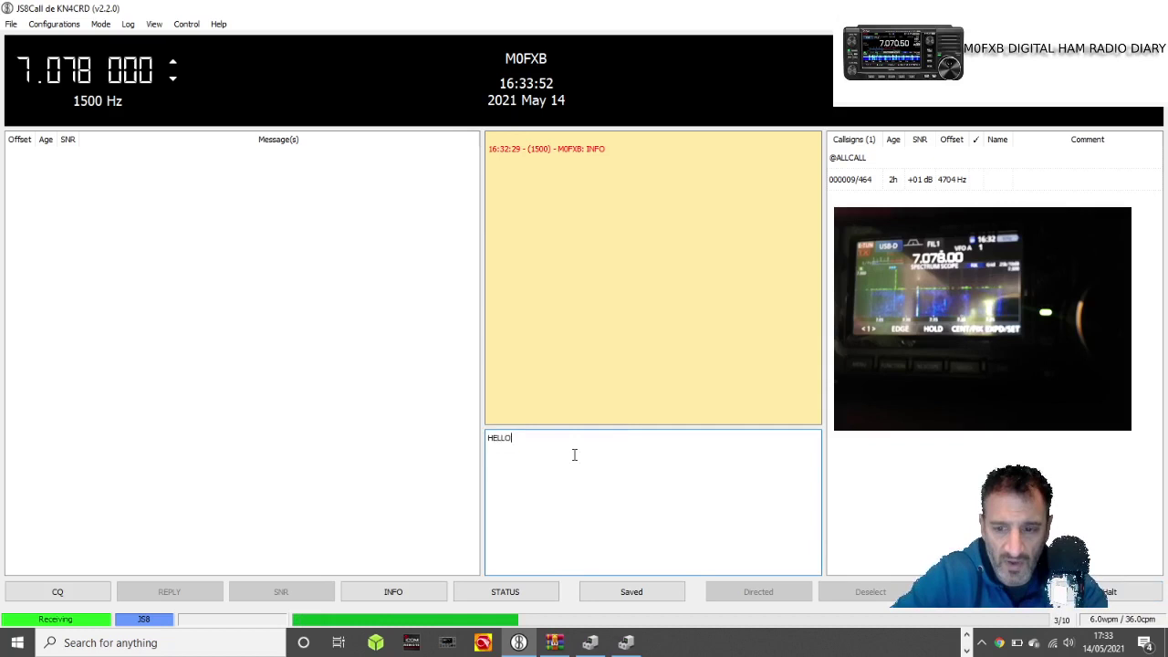
key(Return)
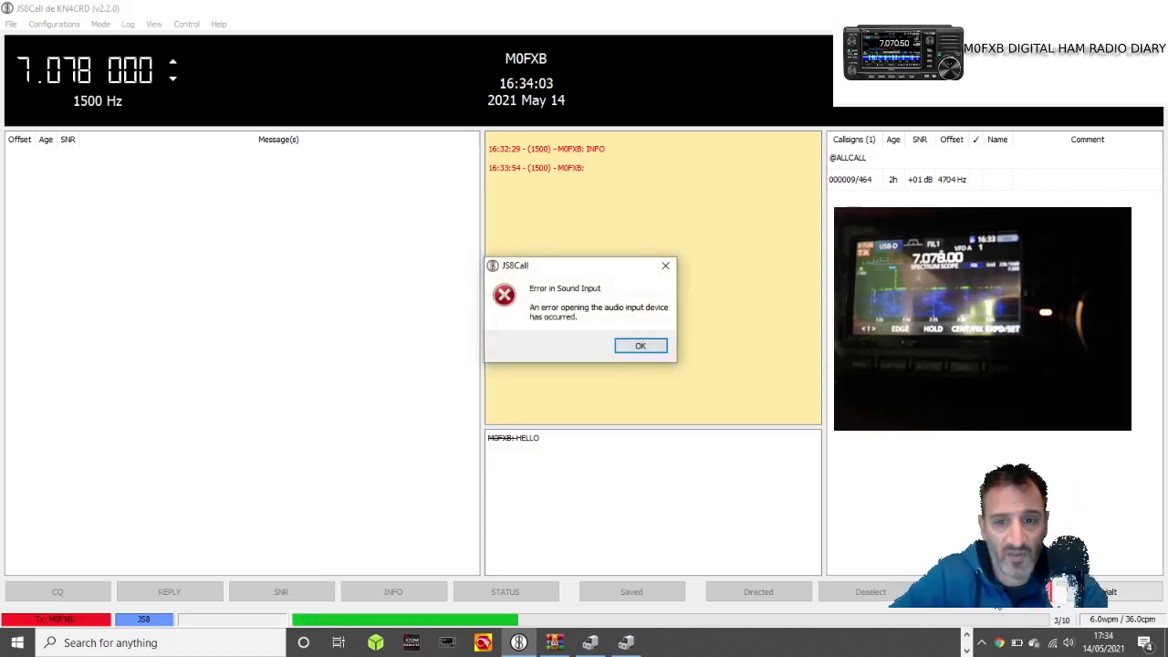
click(648, 345)
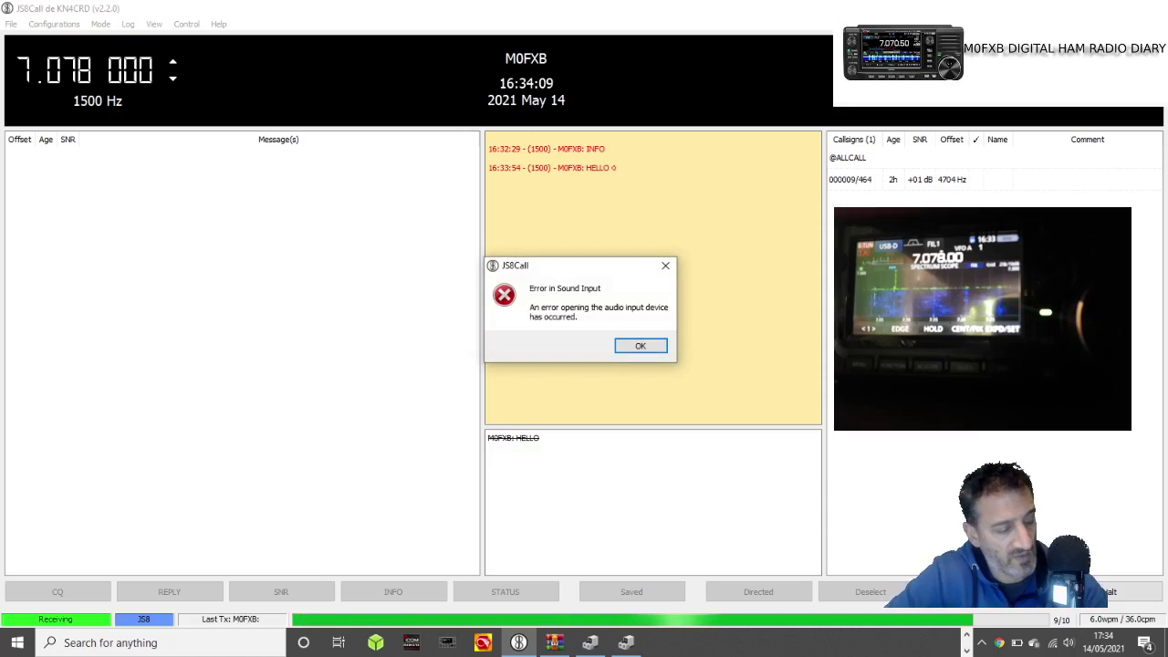
click(626, 350)
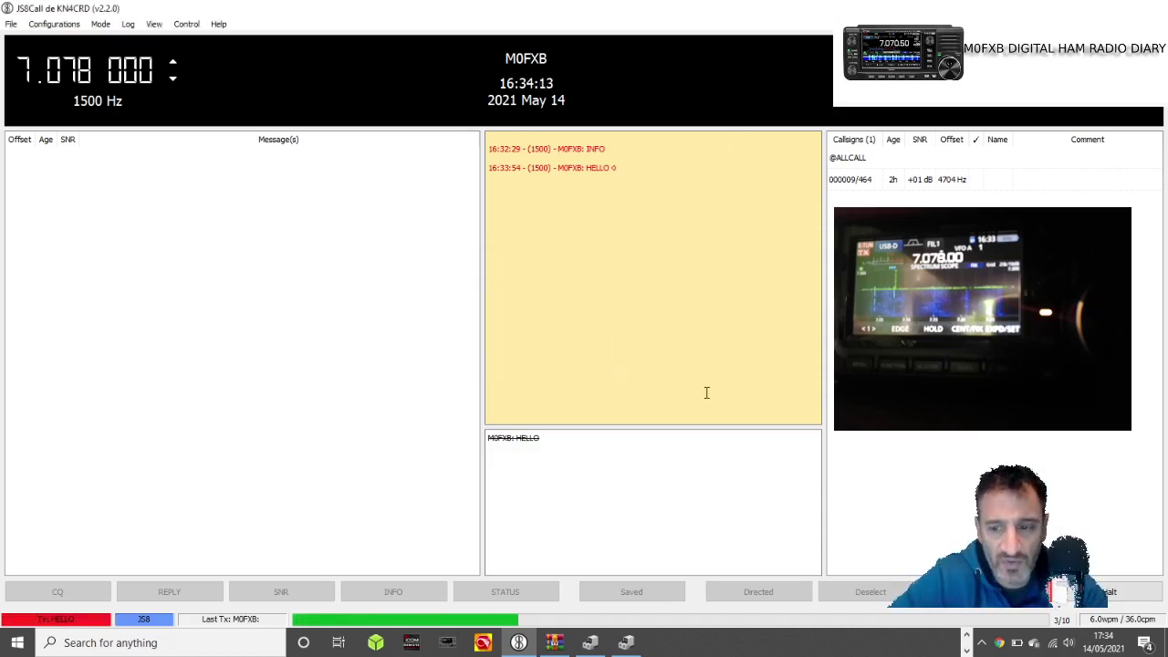